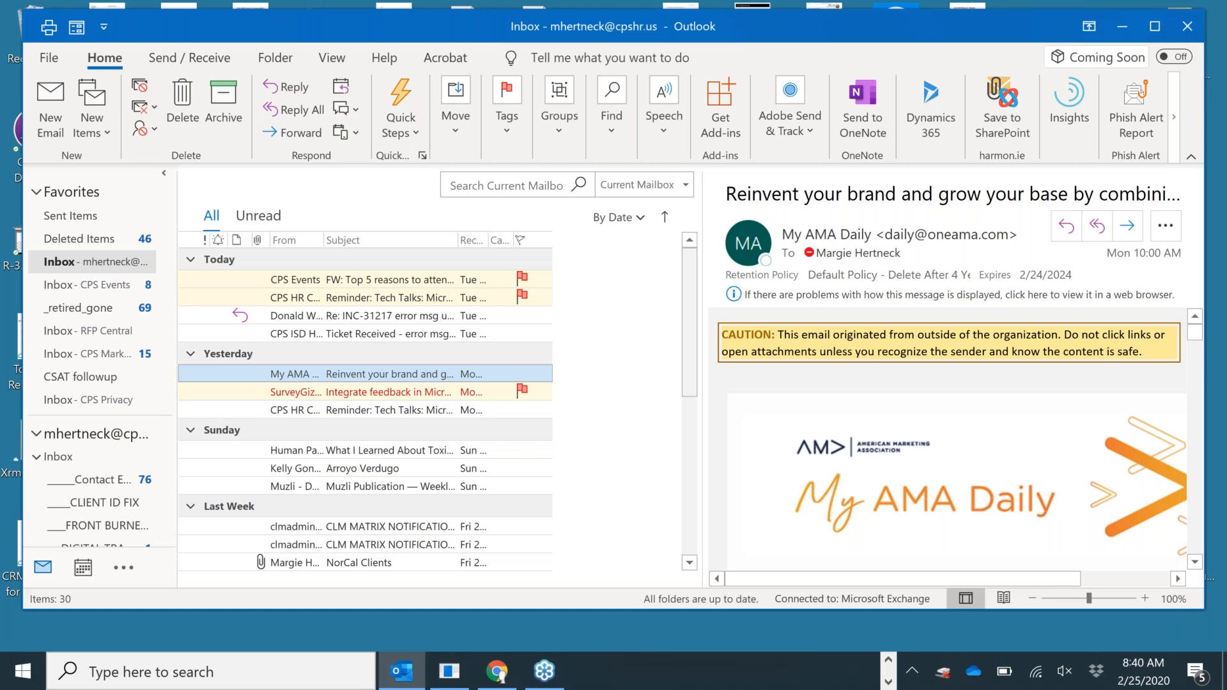
# Open Email Merge List.xlsx from the Downloads folder, review its recipient columns, and close the workbook
pyautogui.click(889, 663)
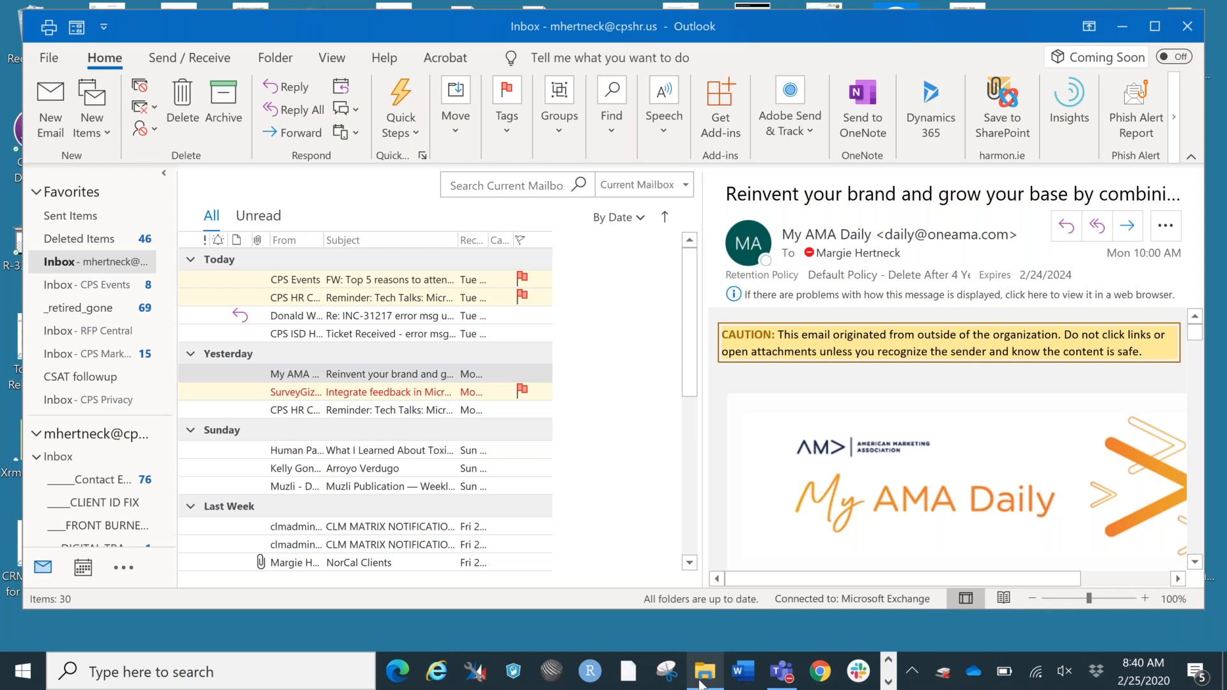
pyautogui.click(701, 683)
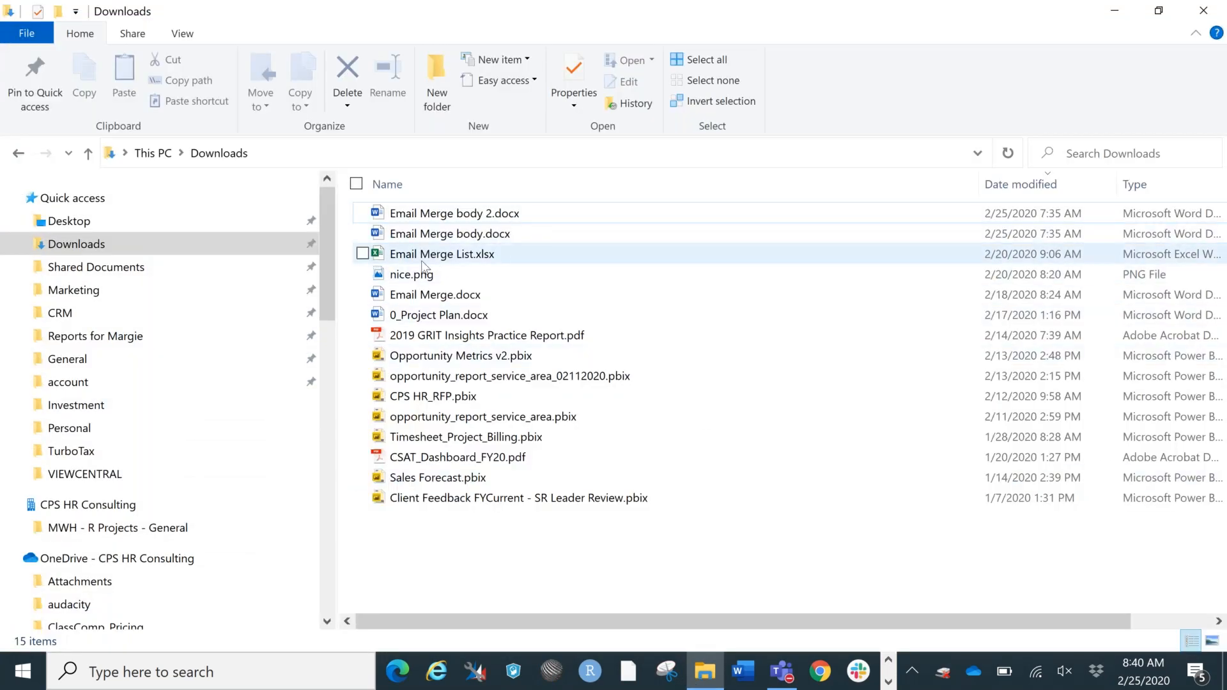
pyautogui.moveTo(420, 261)
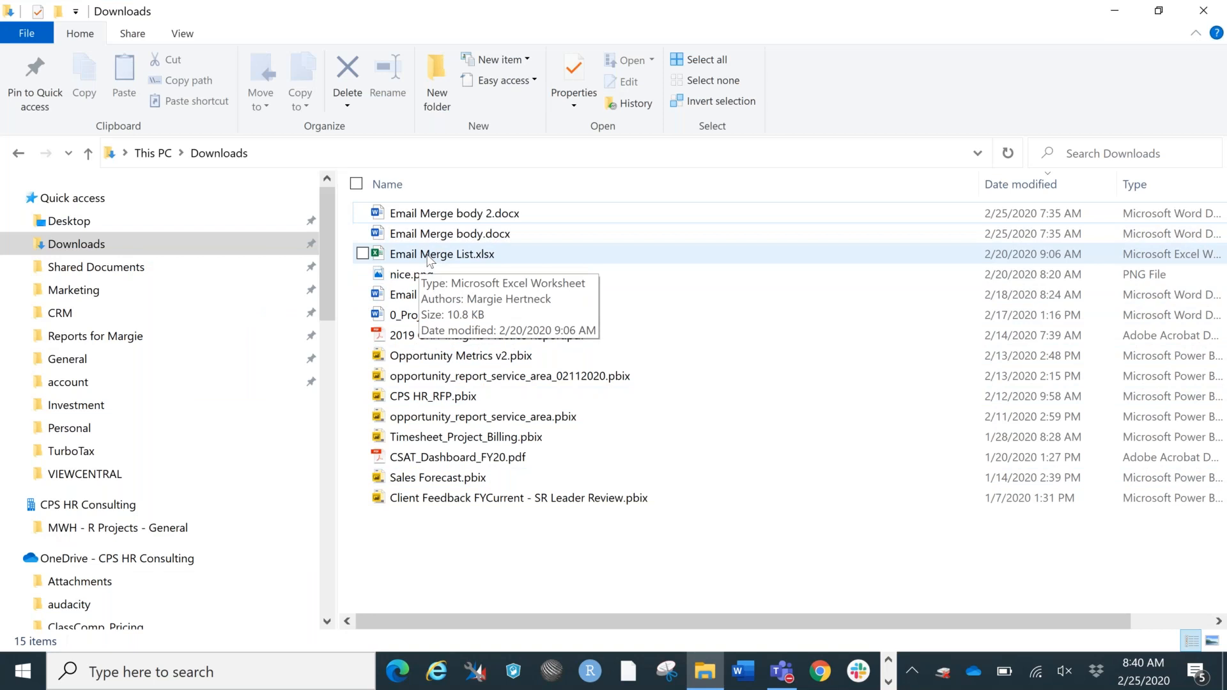
pyautogui.click(427, 259)
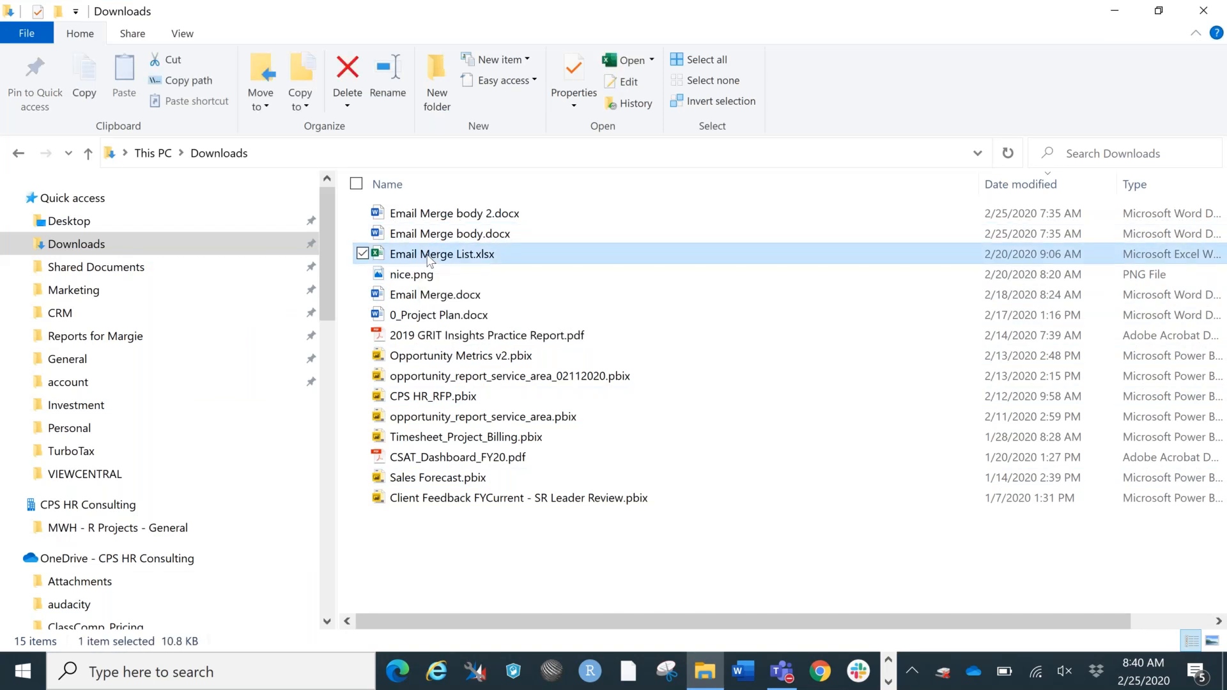
pyautogui.doubleClick(426, 255)
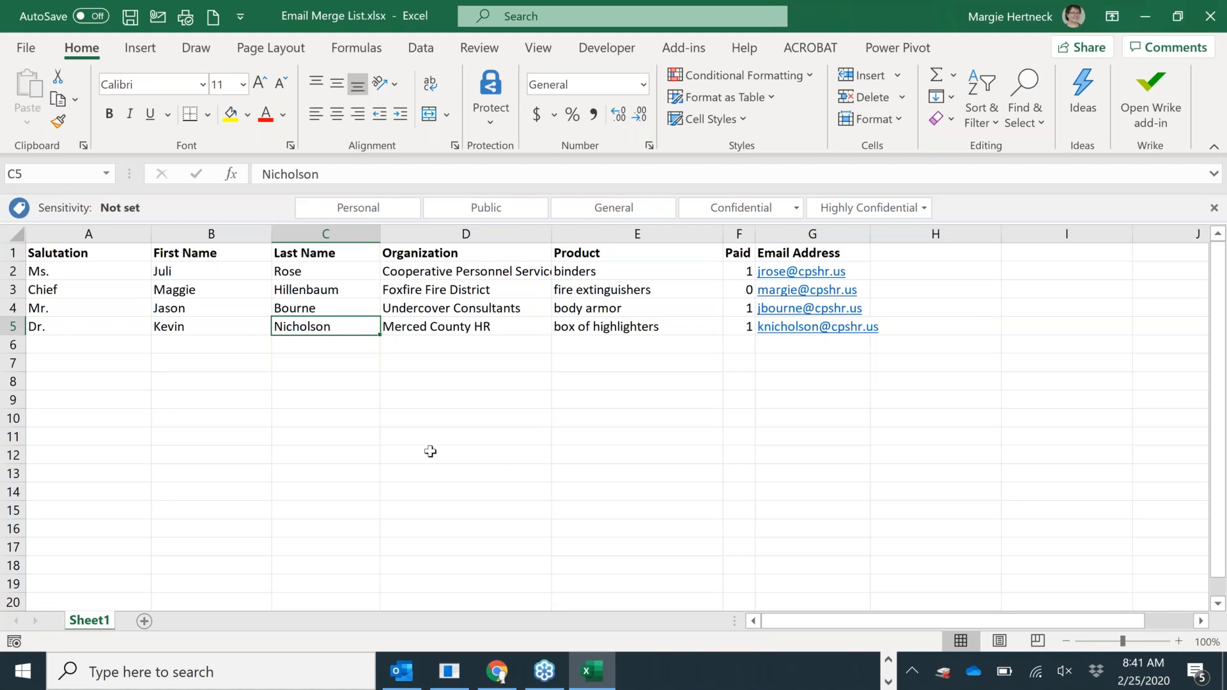
pyautogui.click(1209, 18)
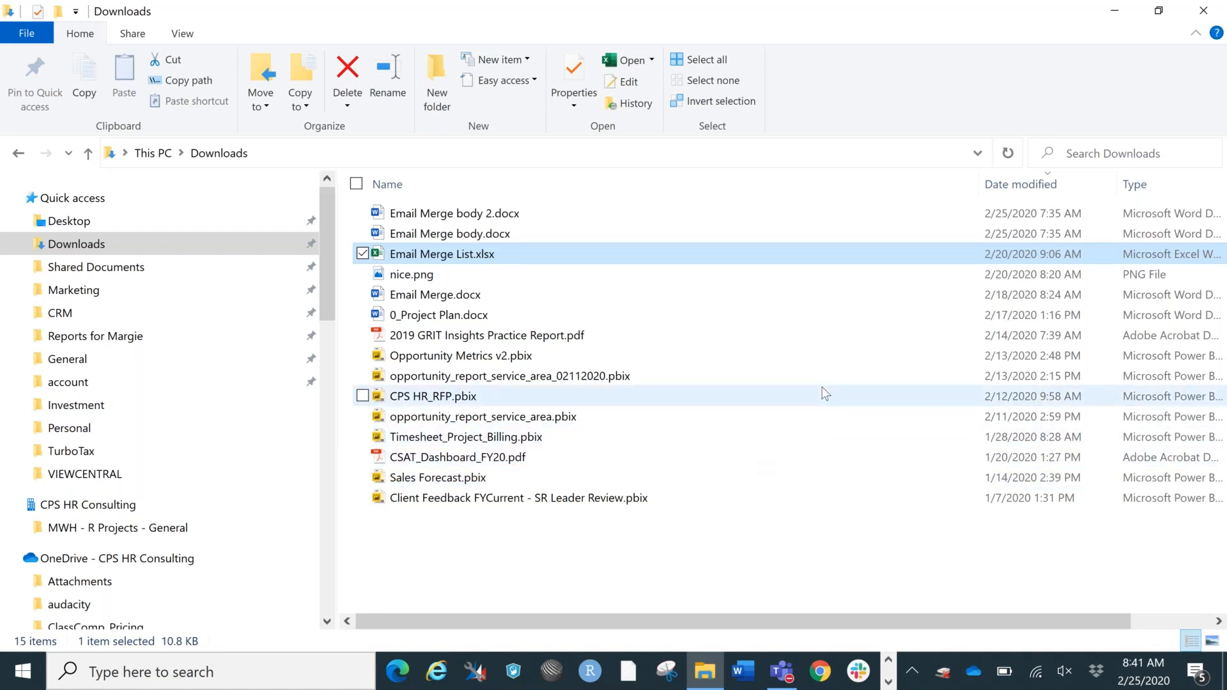
# Open Email Merge body.docx and use Sheet1$ of Email Merge List.xlsx from Downloads as its existing recipient list, with the first row as column headers
pyautogui.click(425, 238)
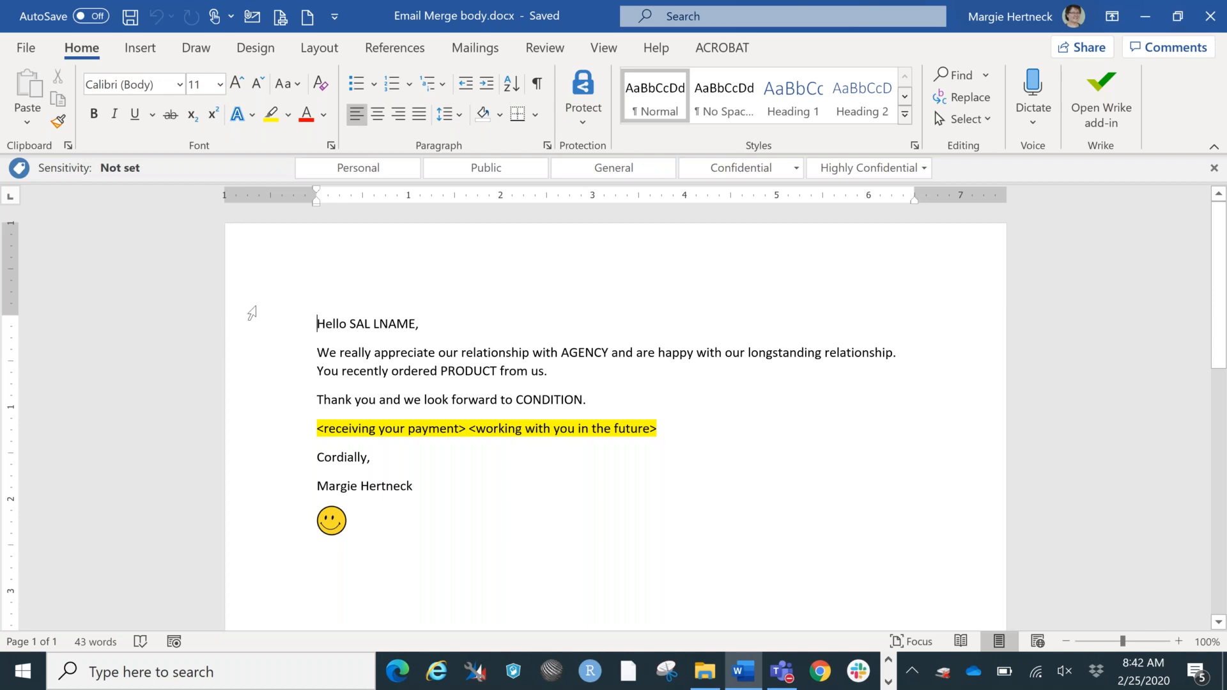
pyautogui.click(491, 55)
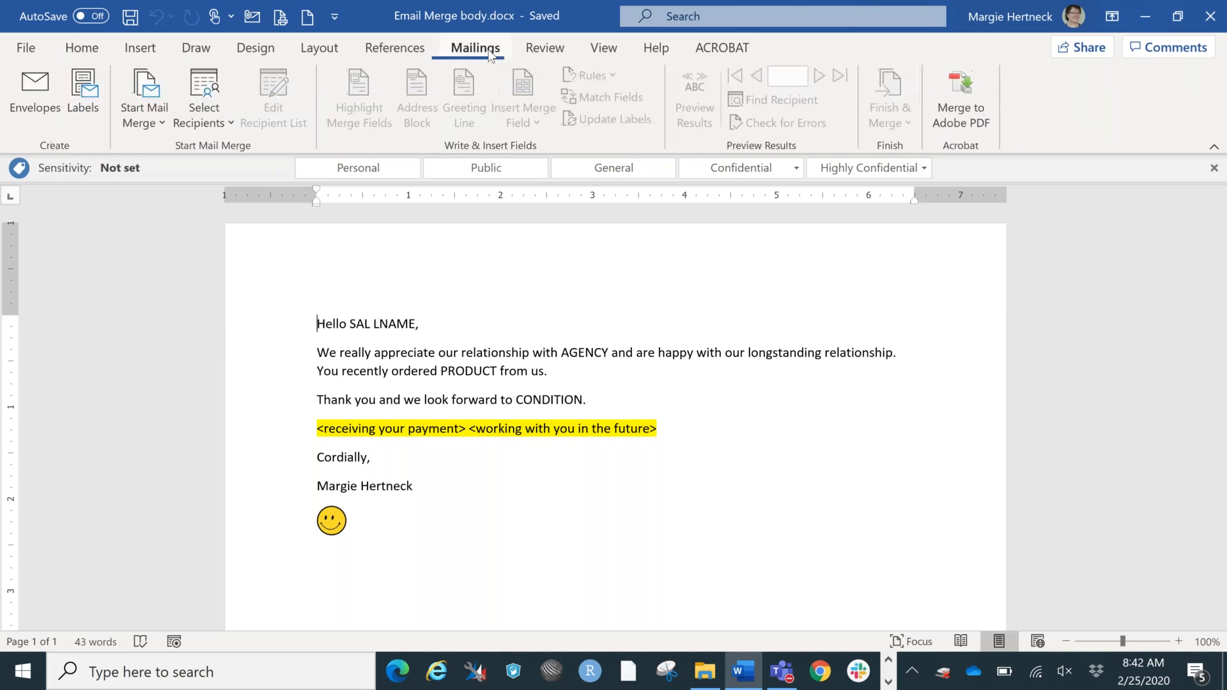
pyautogui.click(216, 125)
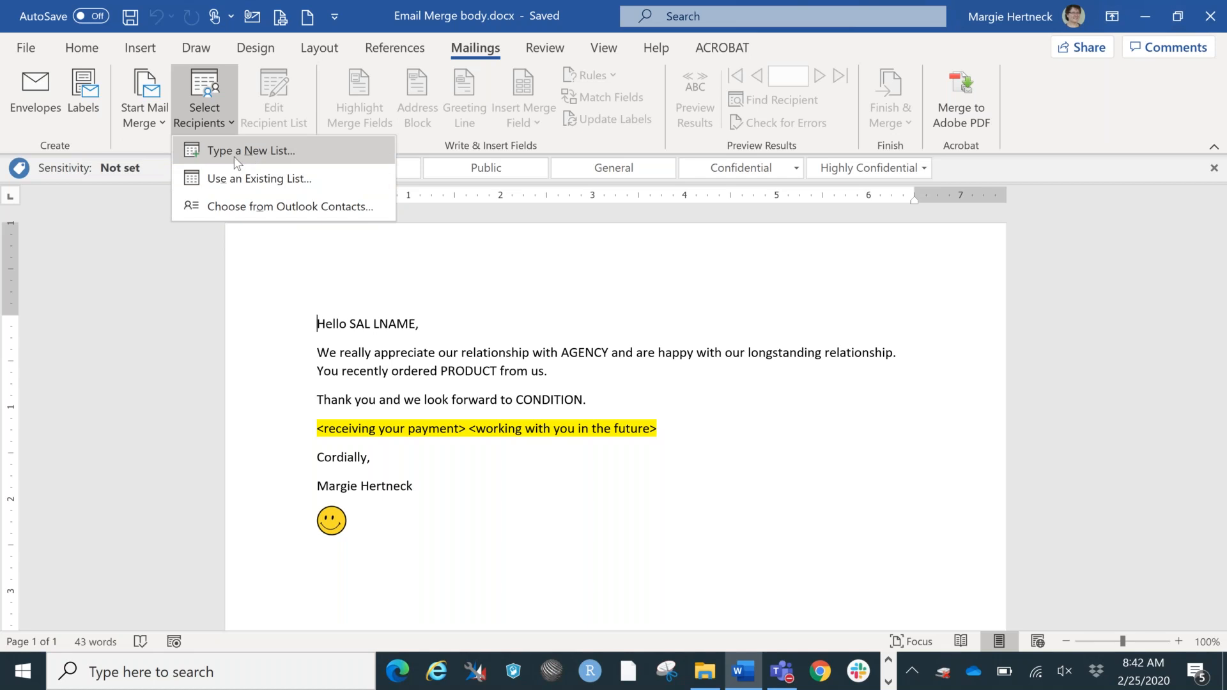
pyautogui.click(258, 184)
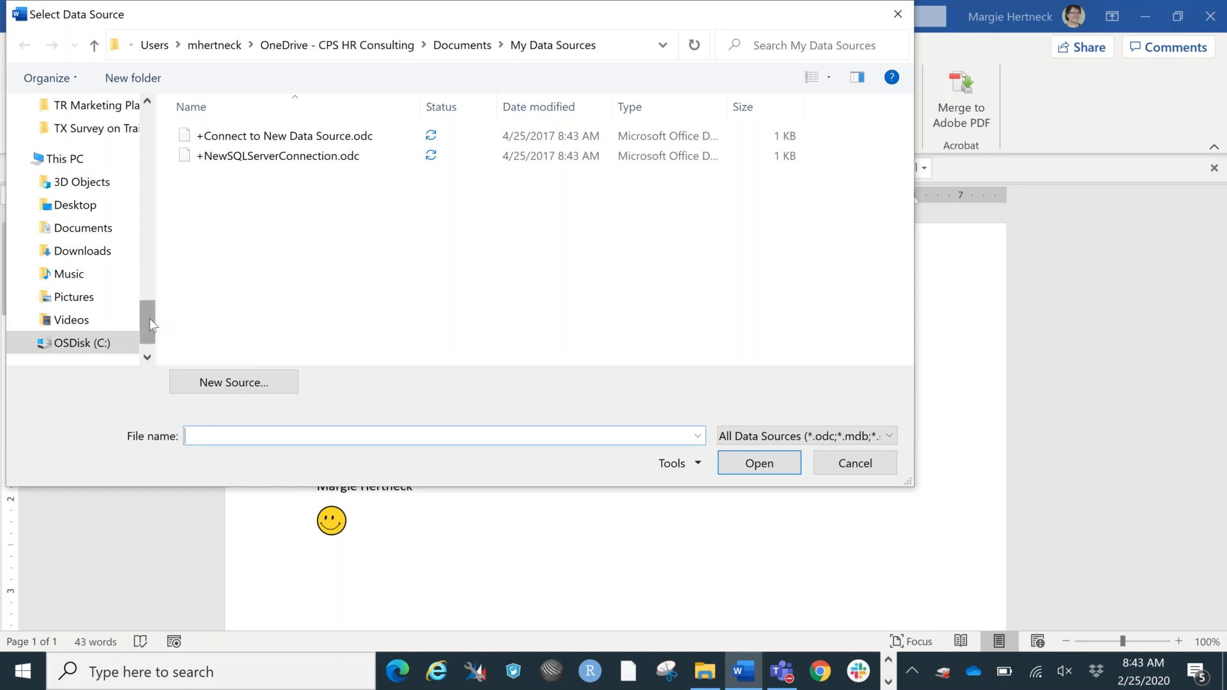
pyautogui.moveTo(149, 318); pyautogui.dragTo(134, 107)
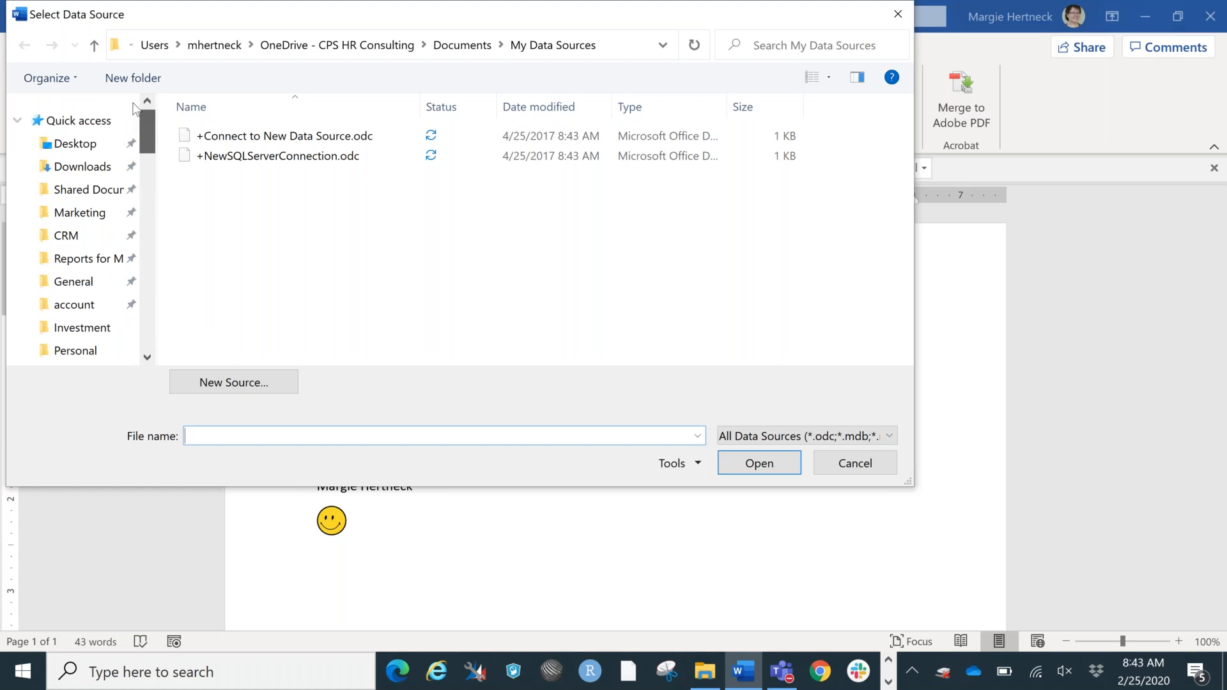
pyautogui.click(73, 173)
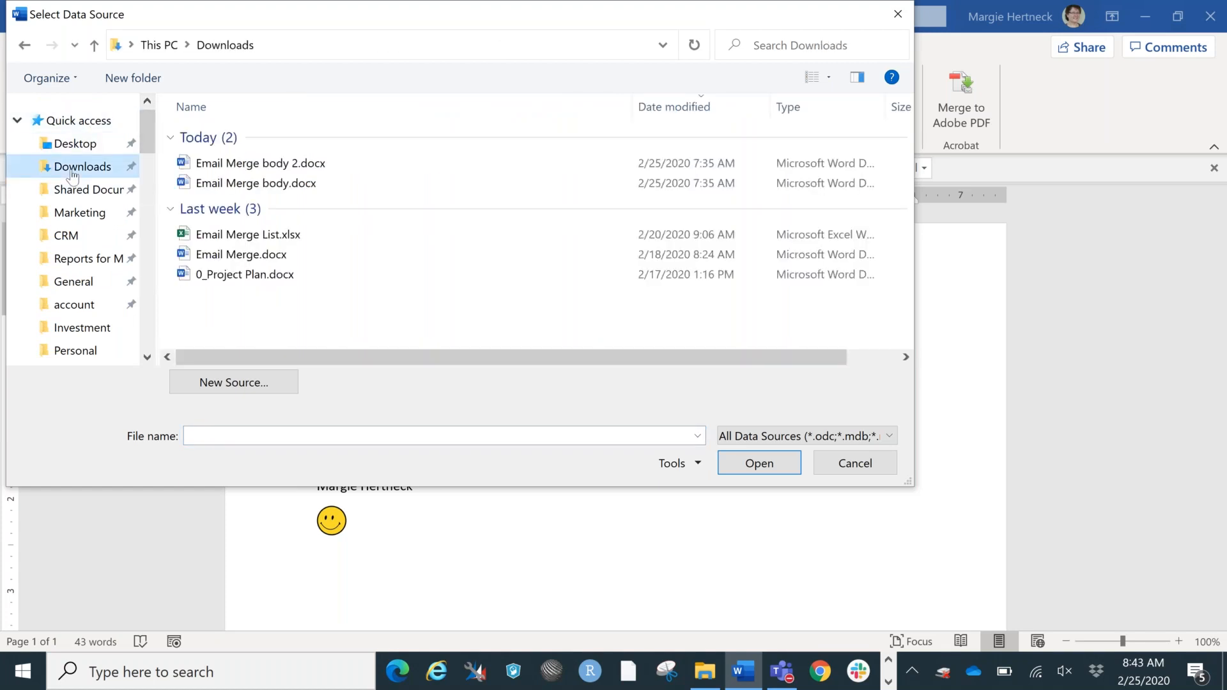
pyautogui.click(335, 39)
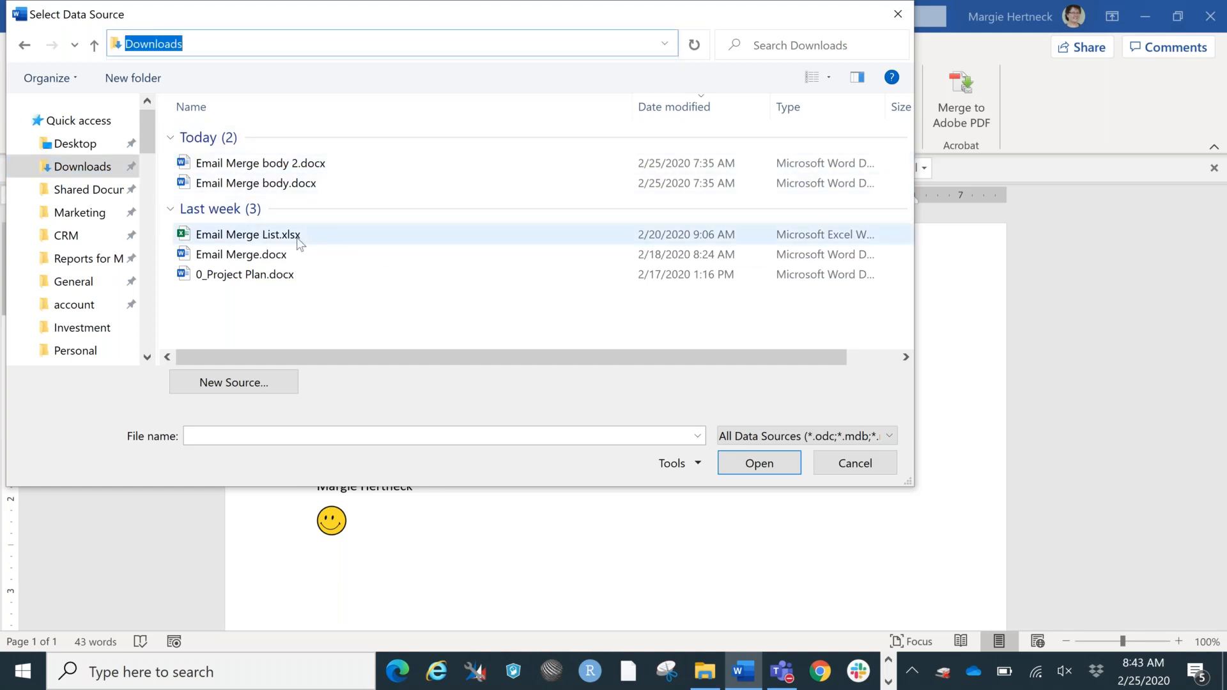
pyautogui.click(237, 239)
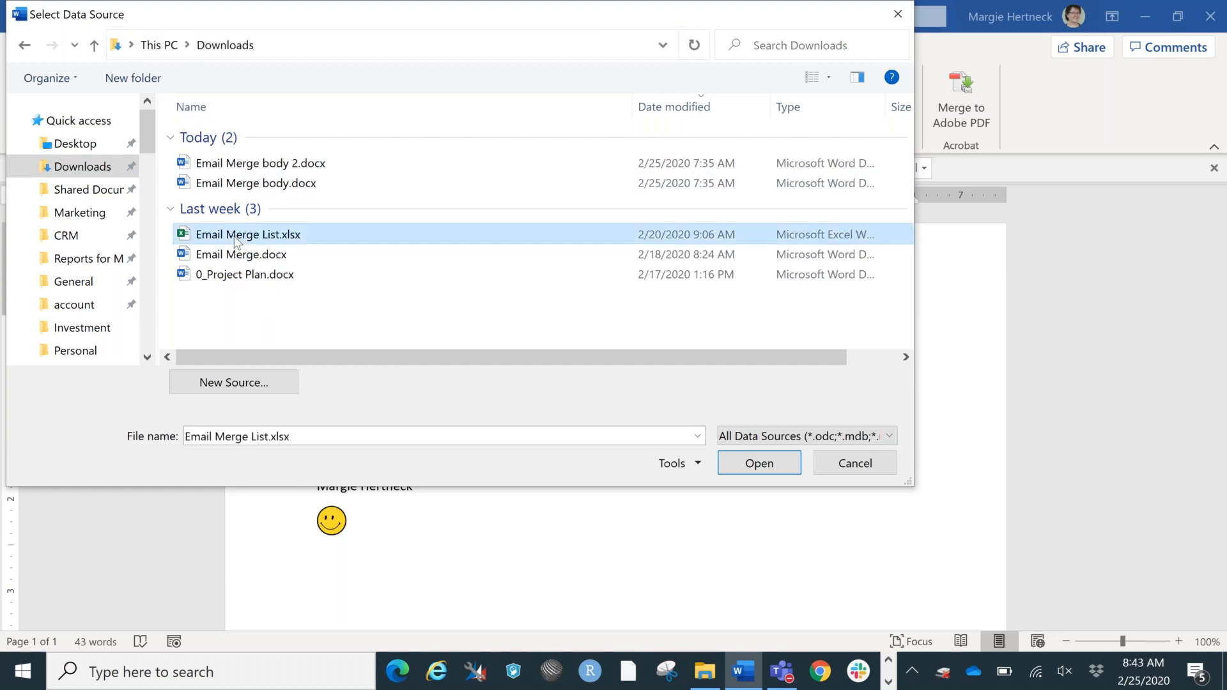
pyautogui.doubleClick(236, 236)
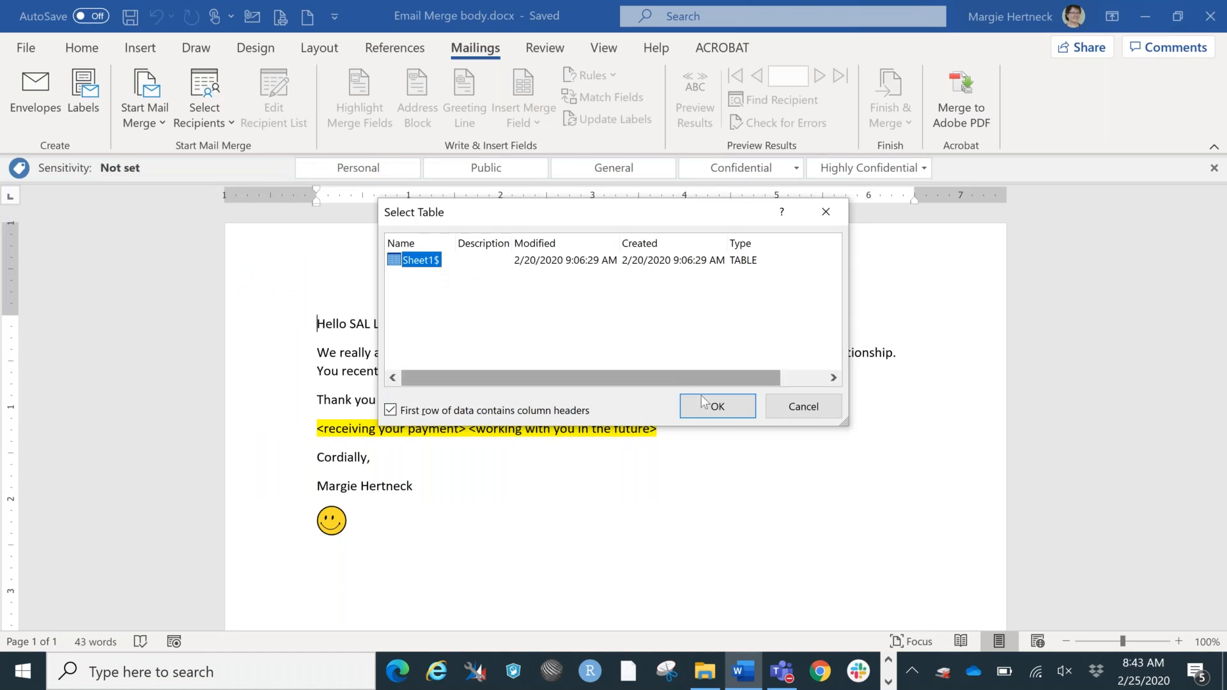
pyautogui.click(724, 407)
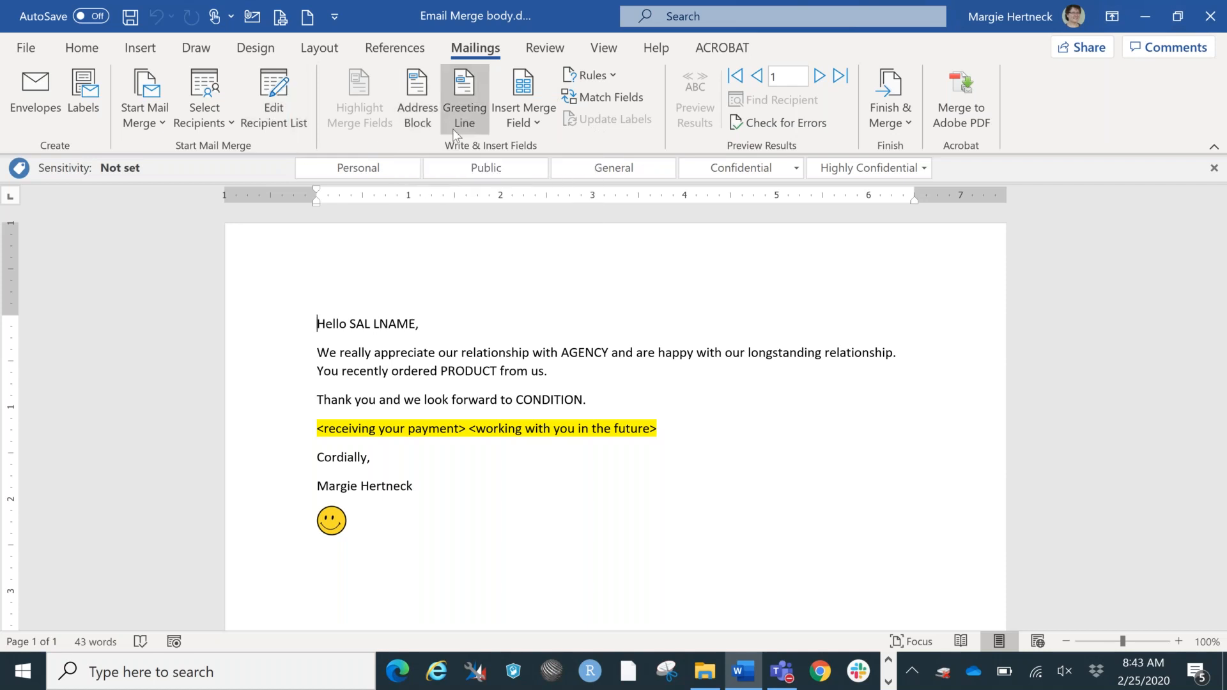
# In the merge recipient list, try including only the first and third recipients, and reselect all of them
pyautogui.click(274, 122)
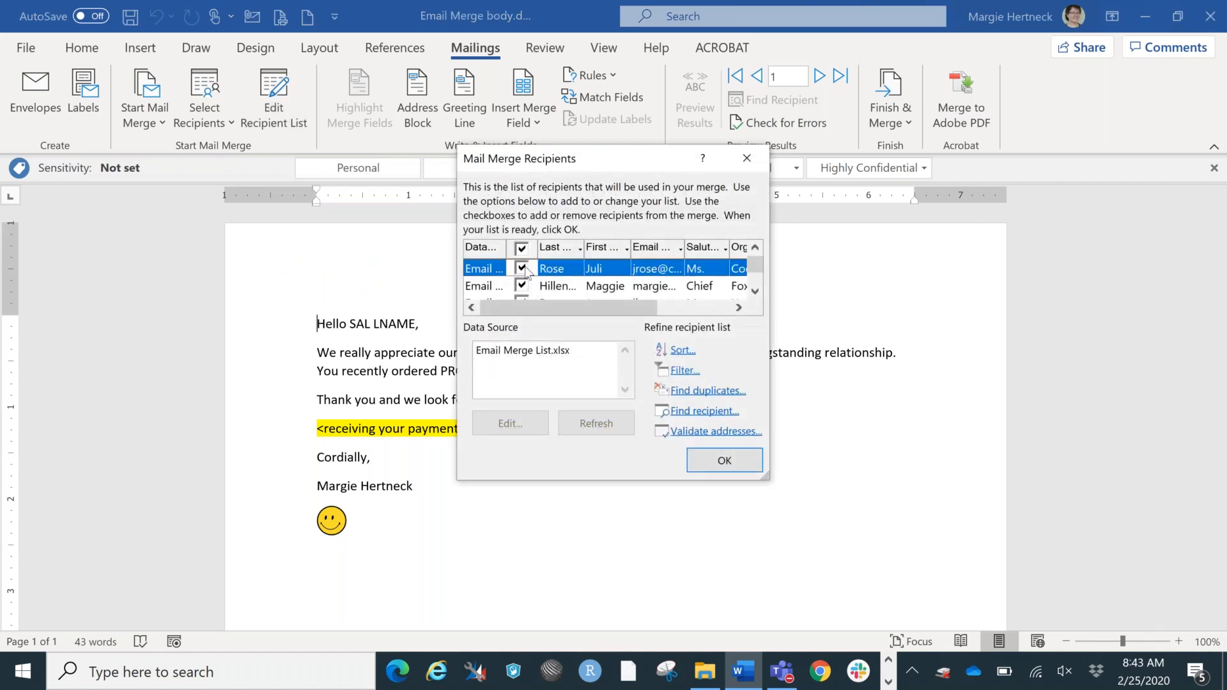
pyautogui.moveTo(770, 229); pyautogui.dragTo(889, 228)
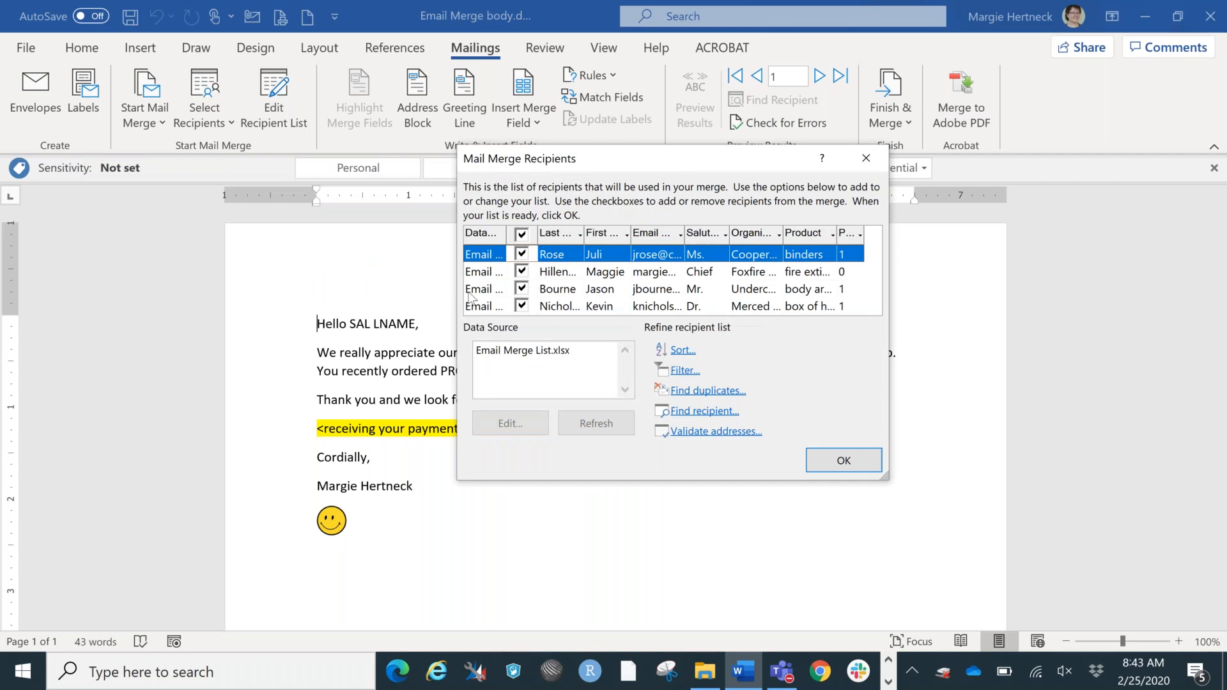
pyautogui.click(522, 235)
pyautogui.click(521, 255)
pyautogui.click(521, 289)
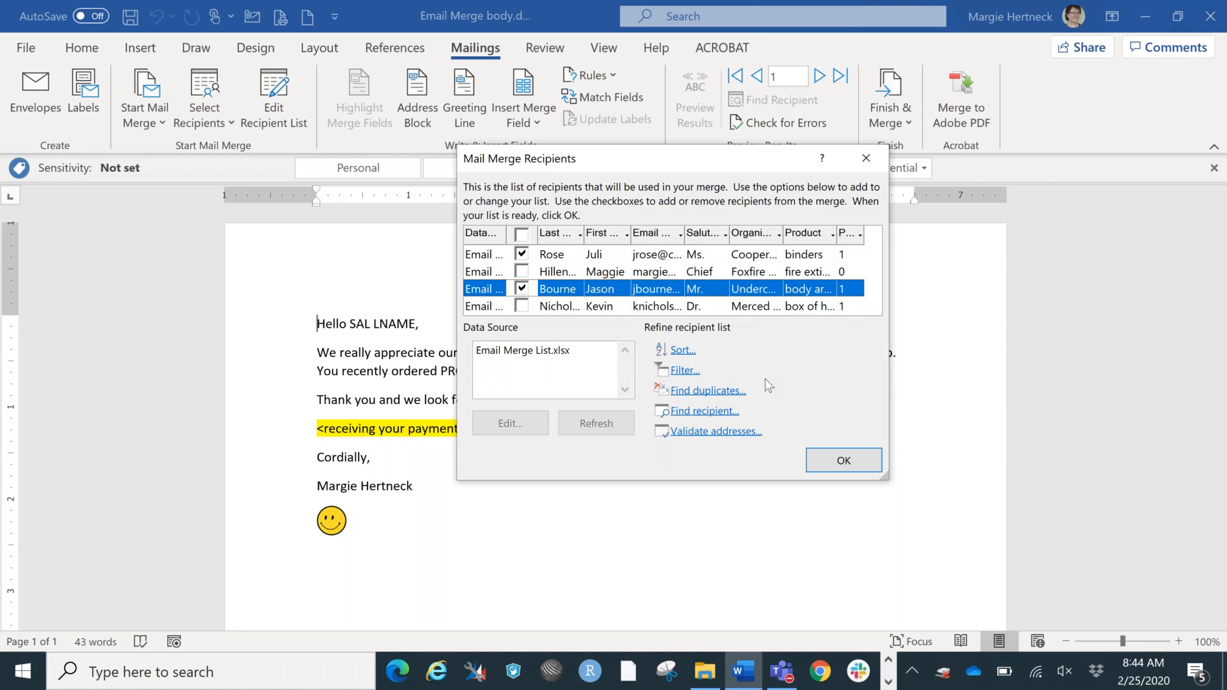
pyautogui.click(522, 235)
pyautogui.click(843, 462)
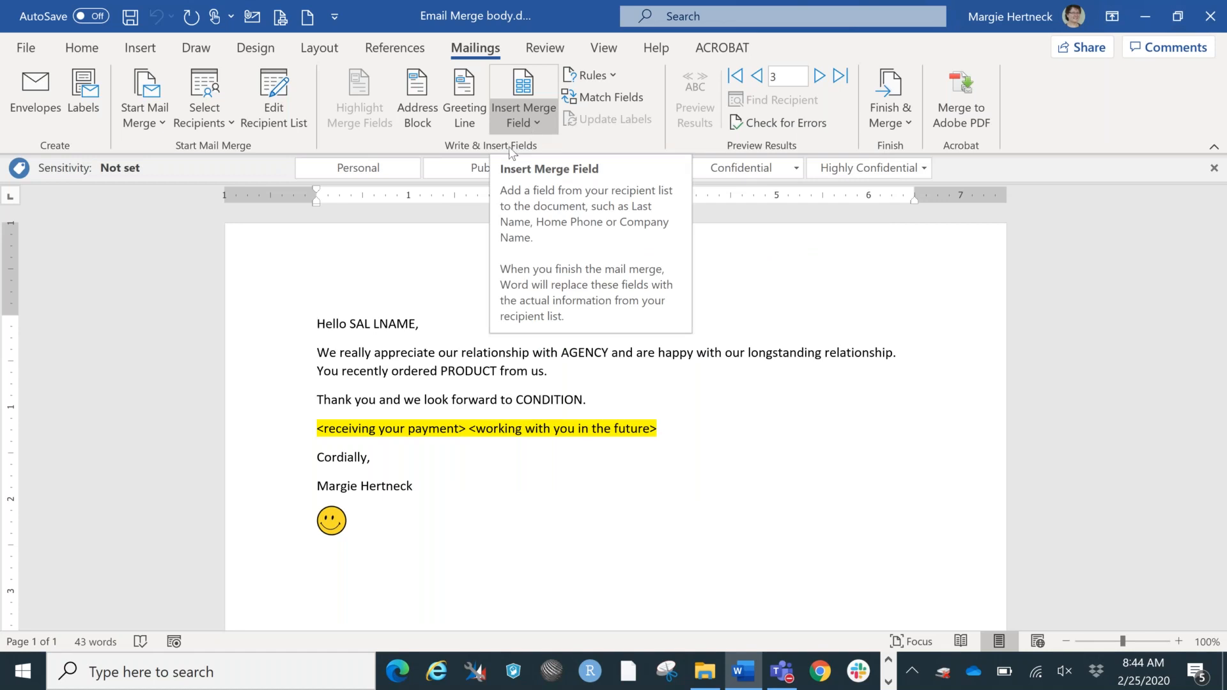
# Replace the SAL and LNAME placeholders in the greeting with the Salutation and Last_Name merge fields, and remove the extra space between them
pyautogui.moveTo(352, 324); pyautogui.dragTo(369, 324)
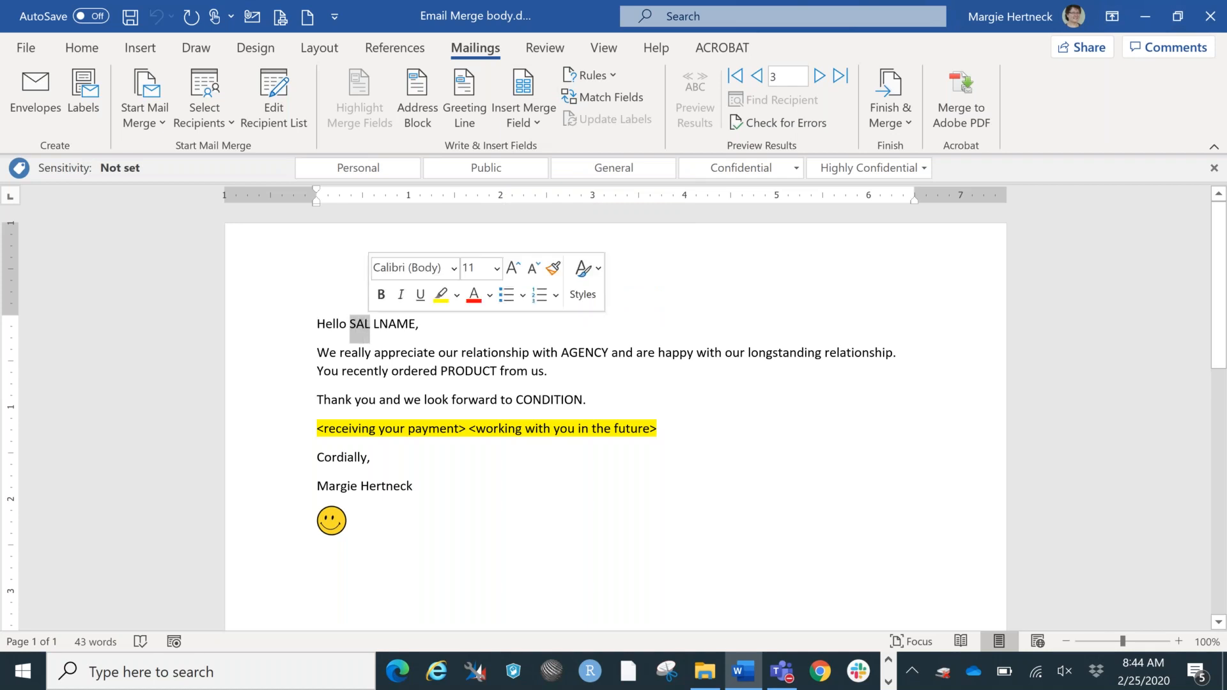
pyautogui.click(527, 124)
pyautogui.click(541, 151)
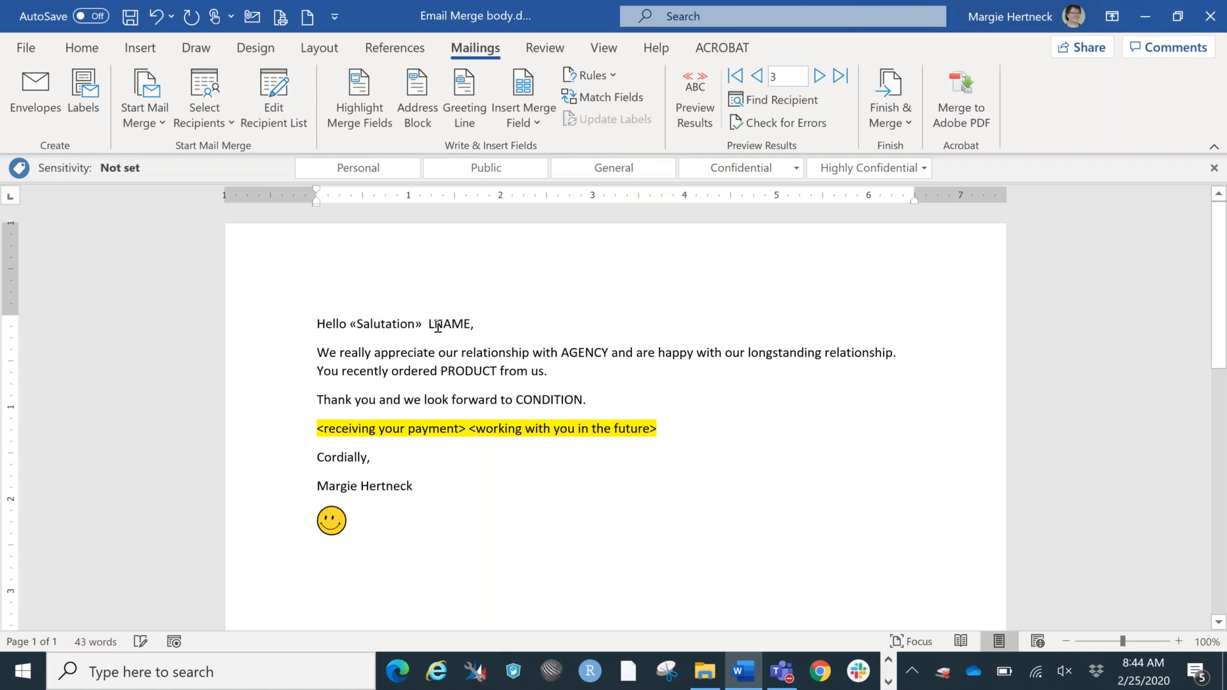
pyautogui.doubleClick(428, 324)
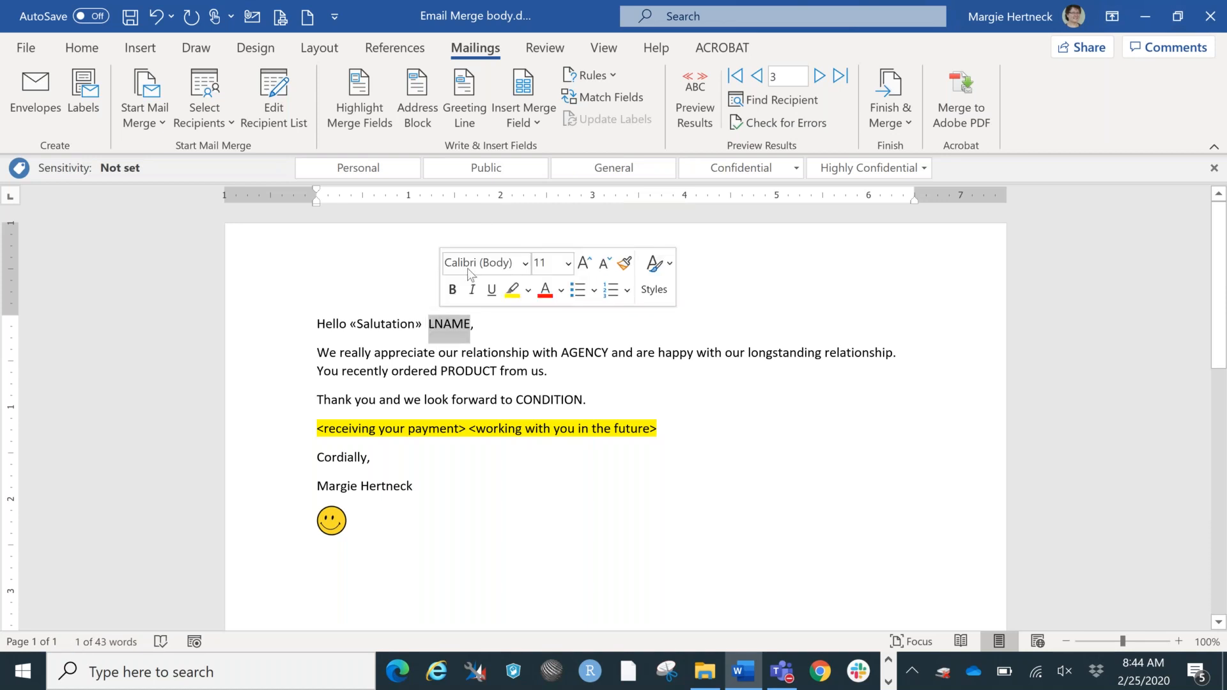
pyautogui.click(520, 110)
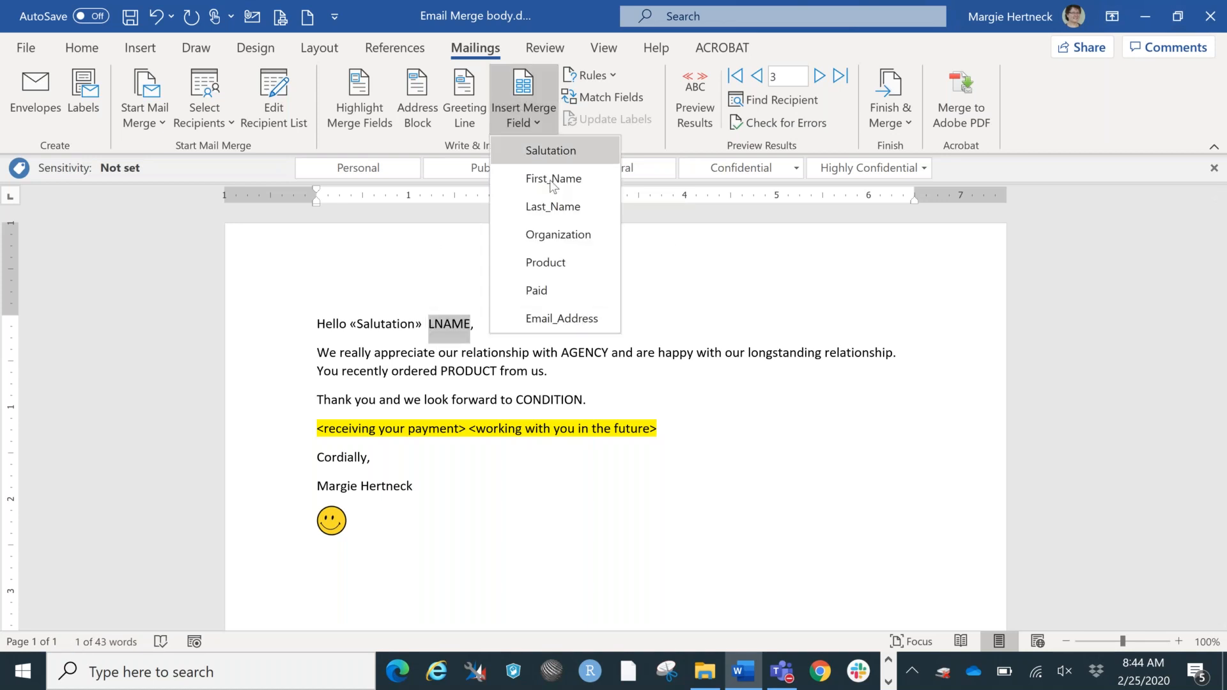
pyautogui.click(554, 207)
pyautogui.click(426, 324)
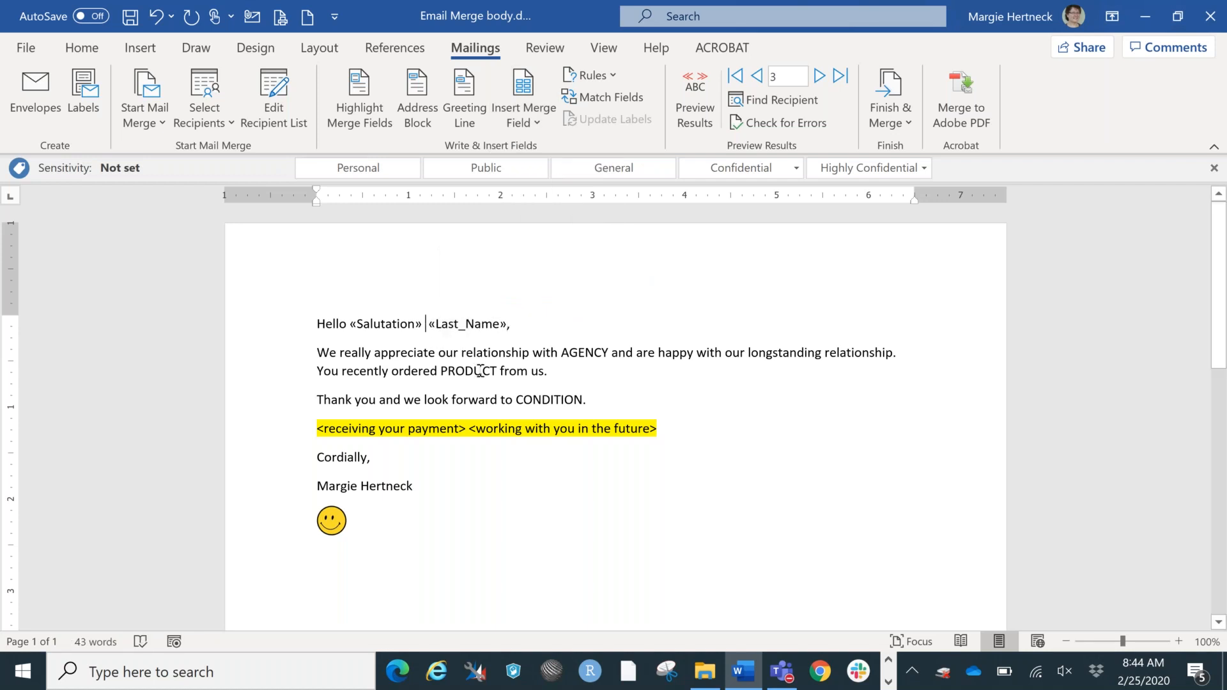
pyautogui.press('BackSpace')
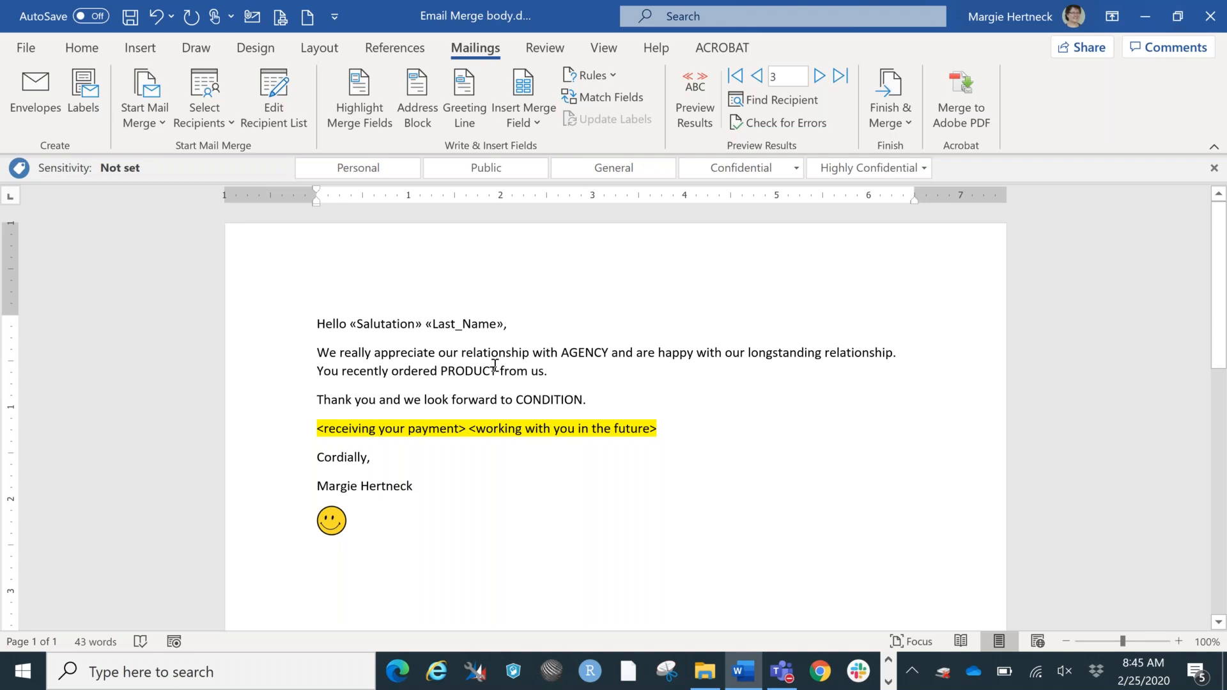
# Replace the AGENCY and PRODUCT placeholders in the first paragraph with the Organization and Product merge fields
pyautogui.doubleClick(582, 352)
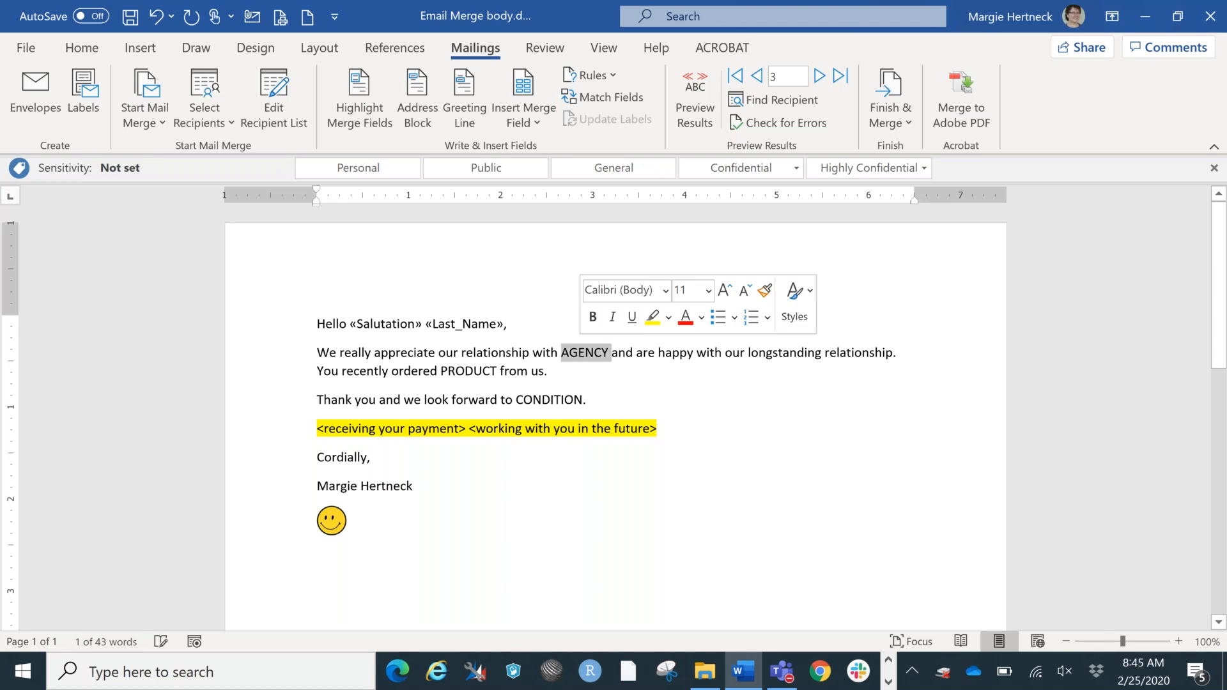
pyautogui.click(536, 126)
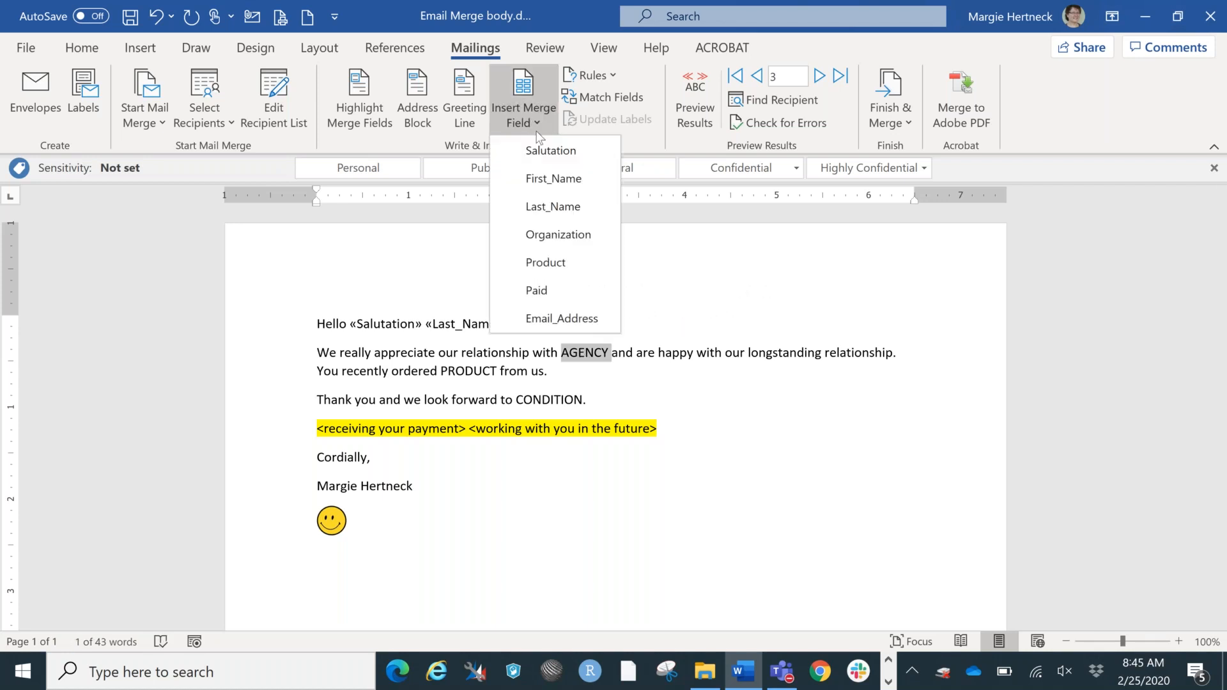
pyautogui.click(544, 237)
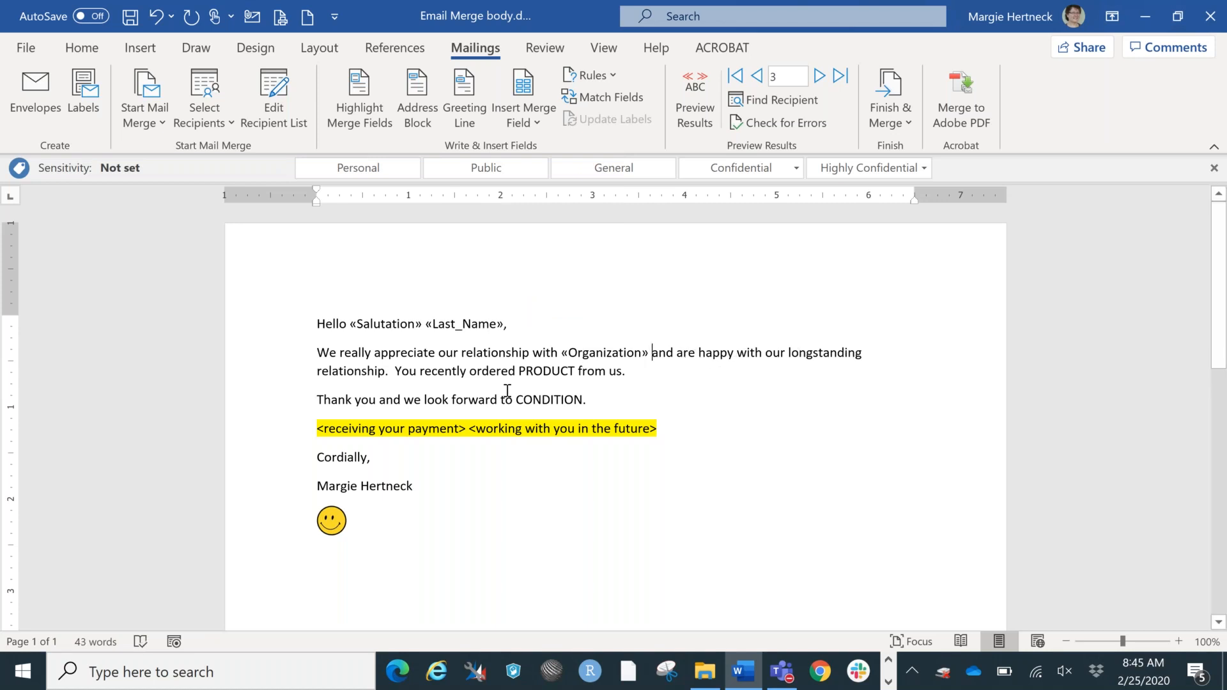
pyautogui.doubleClick(532, 373)
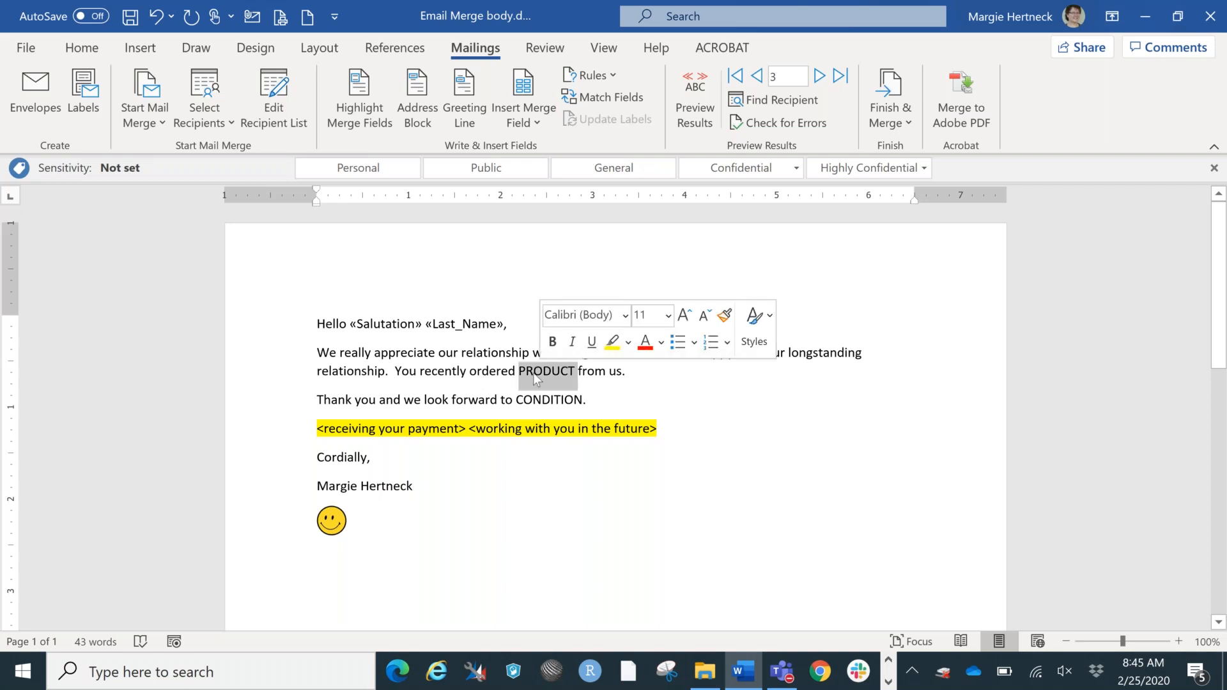
pyautogui.click(505, 106)
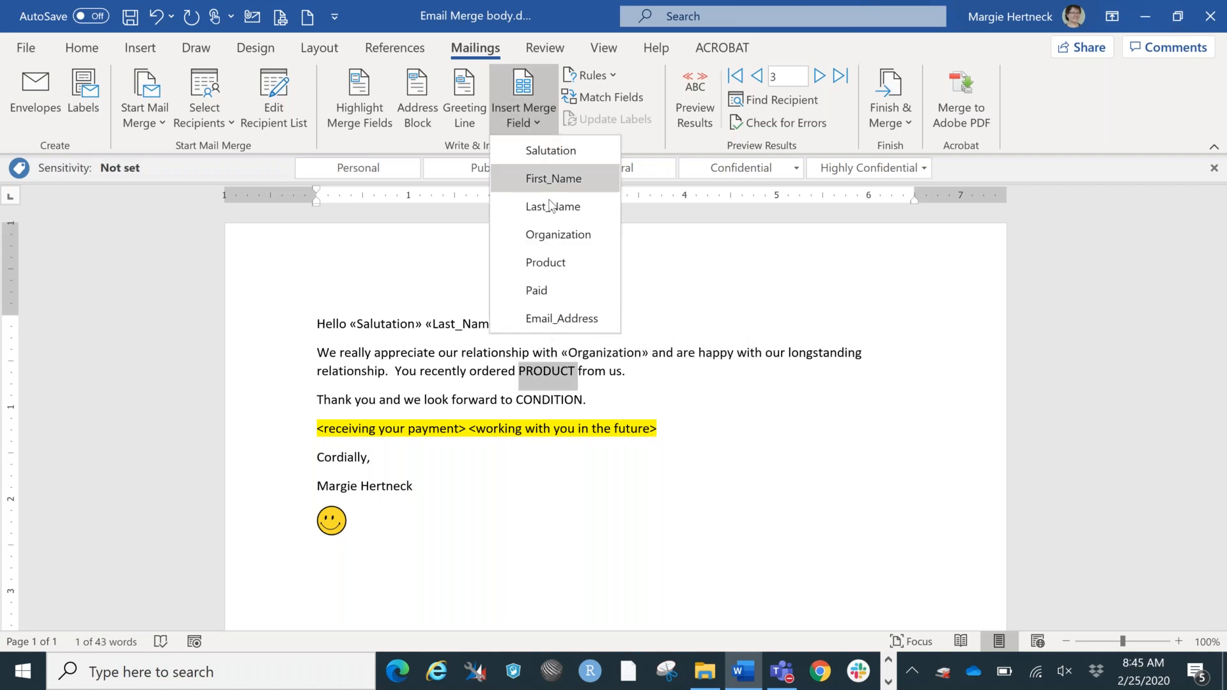
pyautogui.click(547, 264)
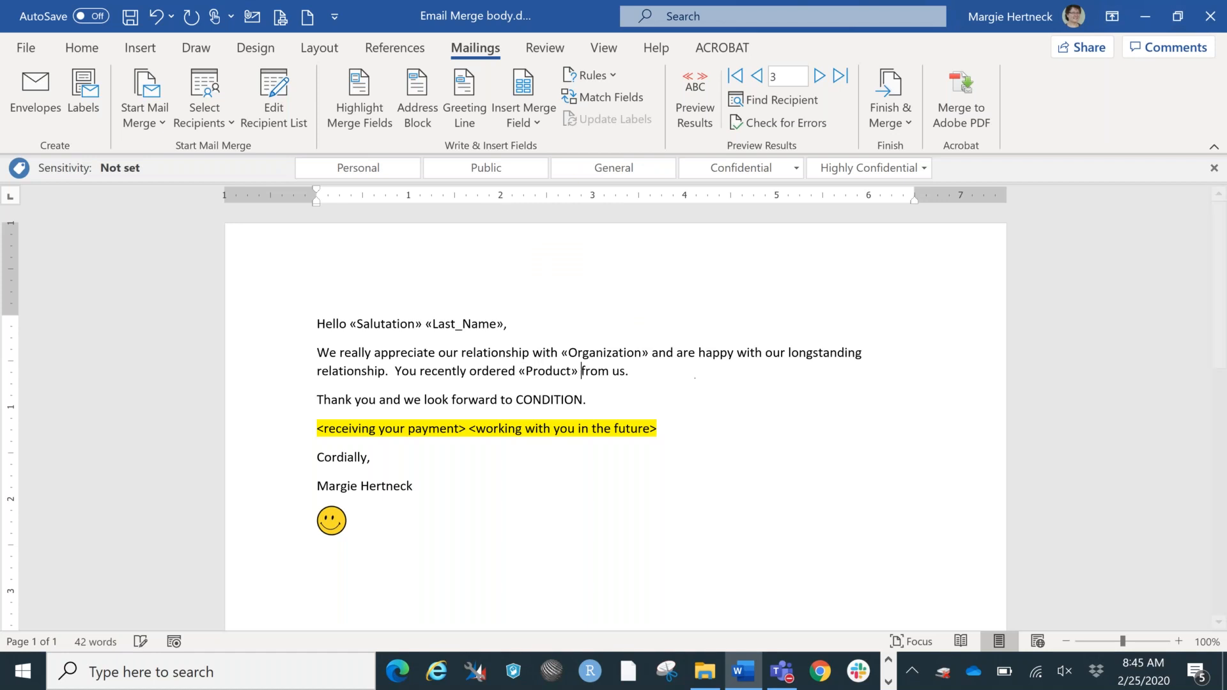
# Replace the CONDITION placeholder with an If...Then...Else rule that tests whether the Paid field is equal to 0
pyautogui.doubleClick(541, 398)
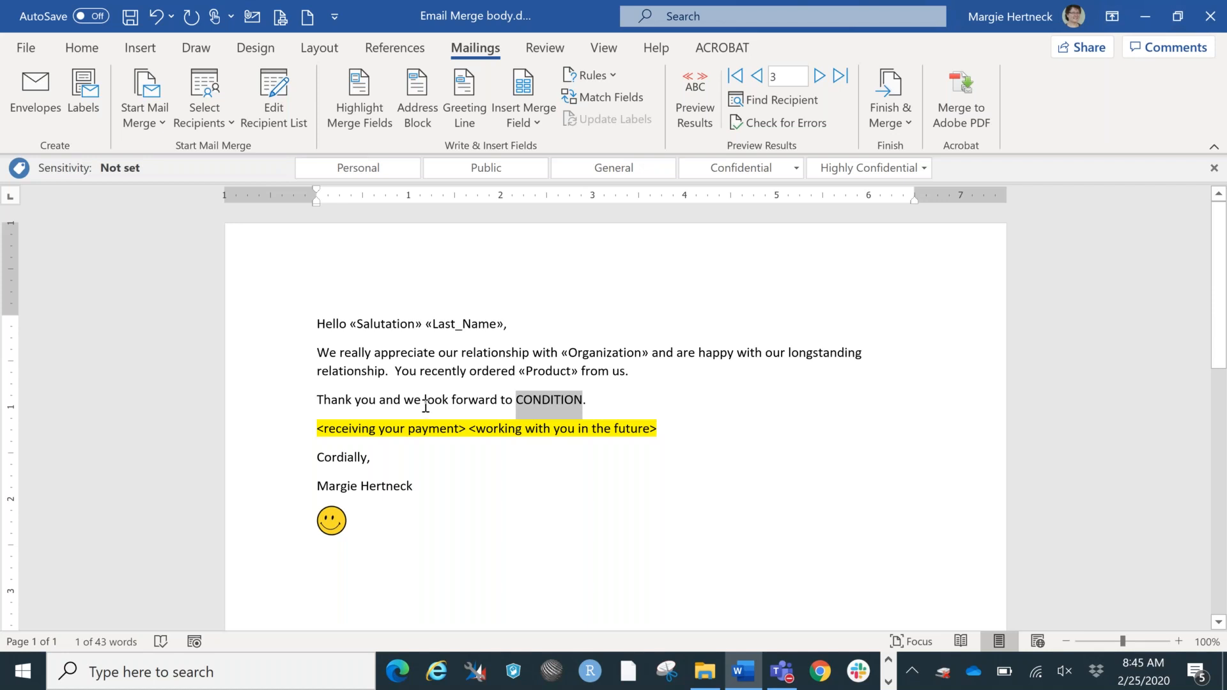
pyautogui.click(611, 75)
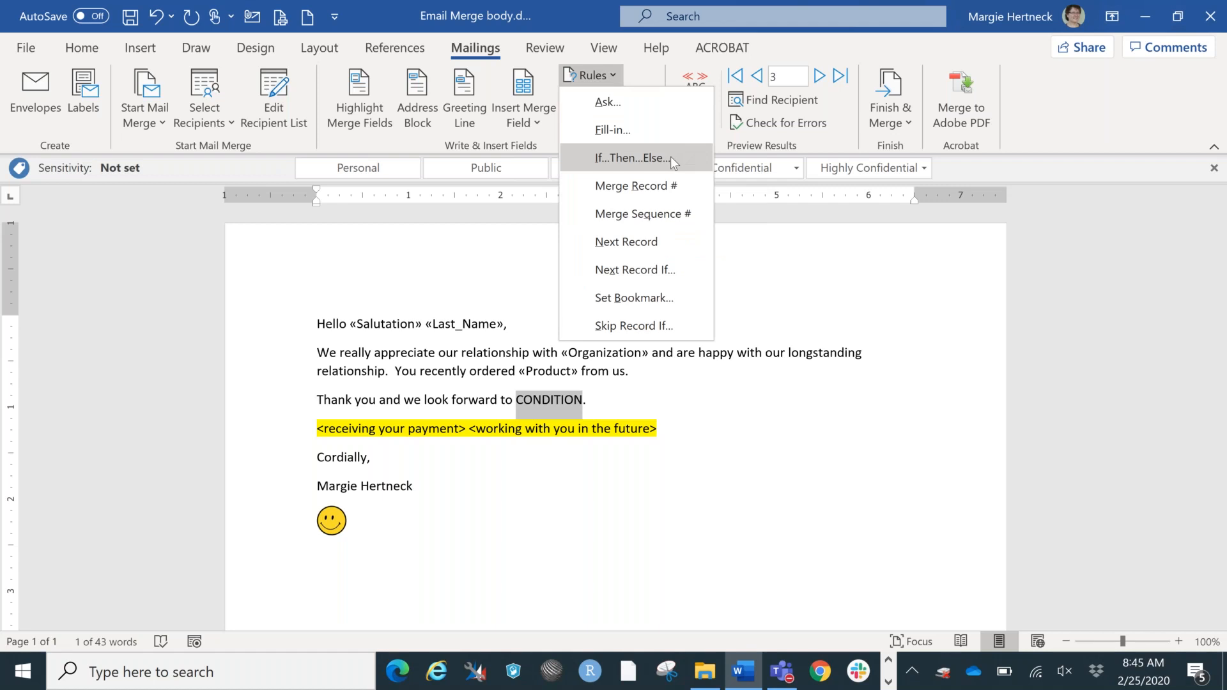
pyautogui.click(669, 156)
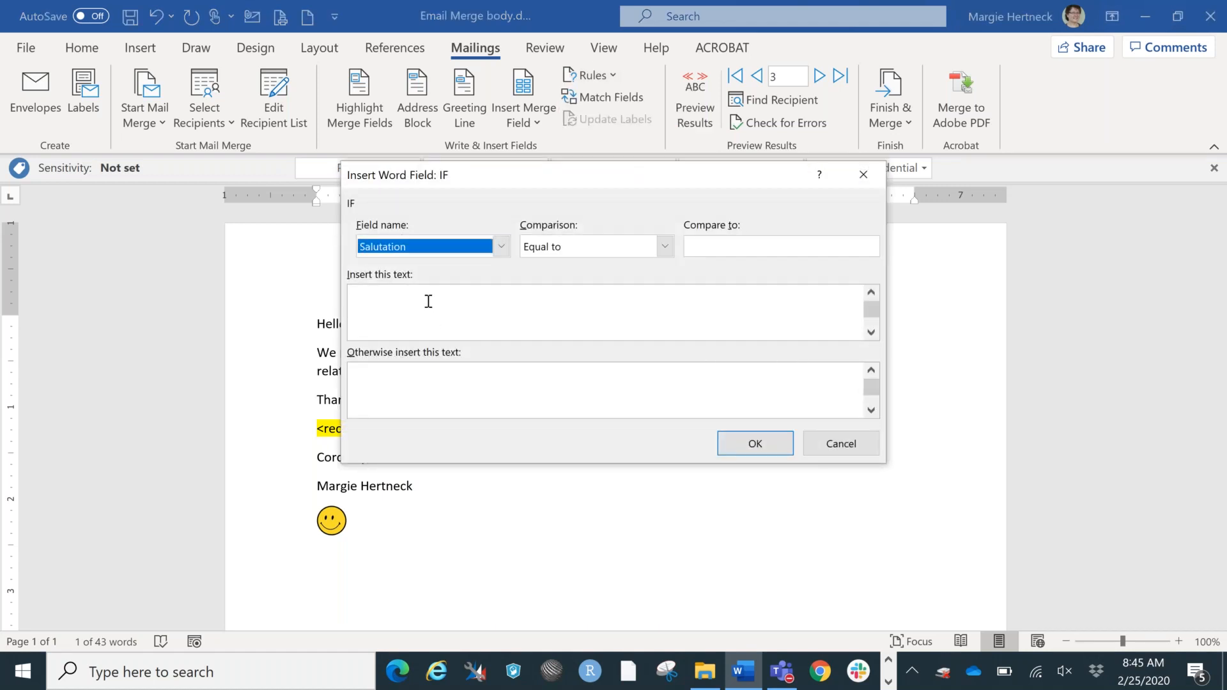
pyautogui.moveTo(548, 178); pyautogui.dragTo(808, 66)
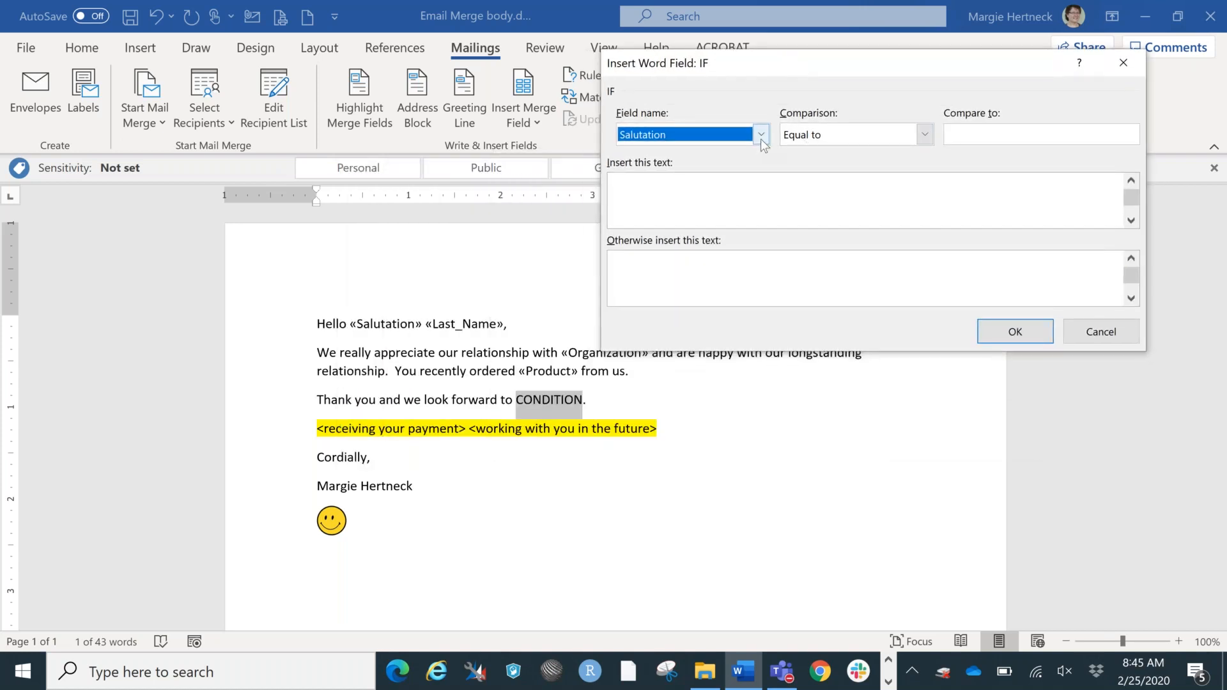
pyautogui.click(762, 140)
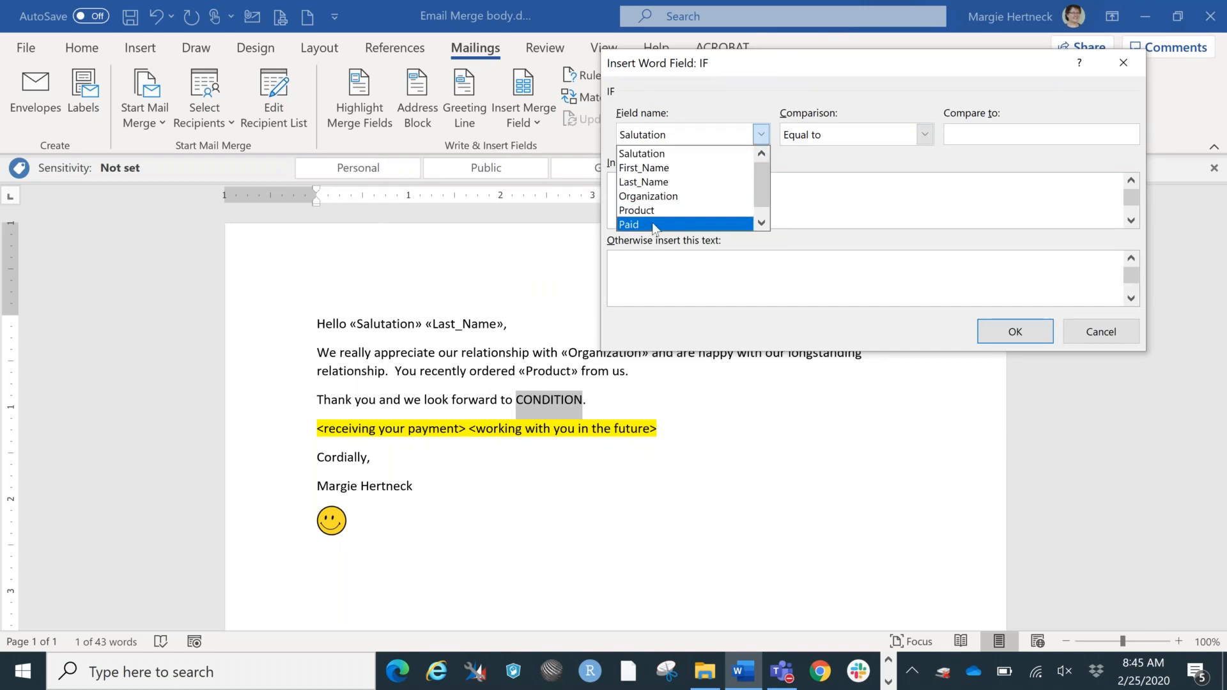
pyautogui.click(631, 224)
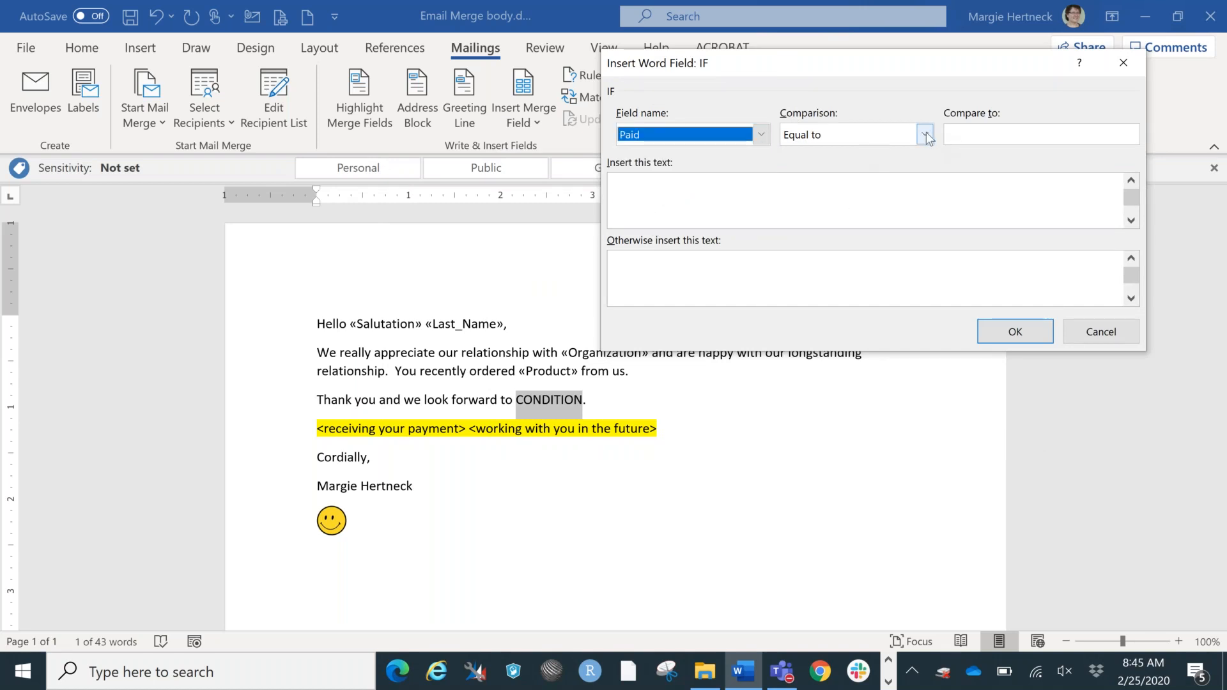
pyautogui.click(1002, 137)
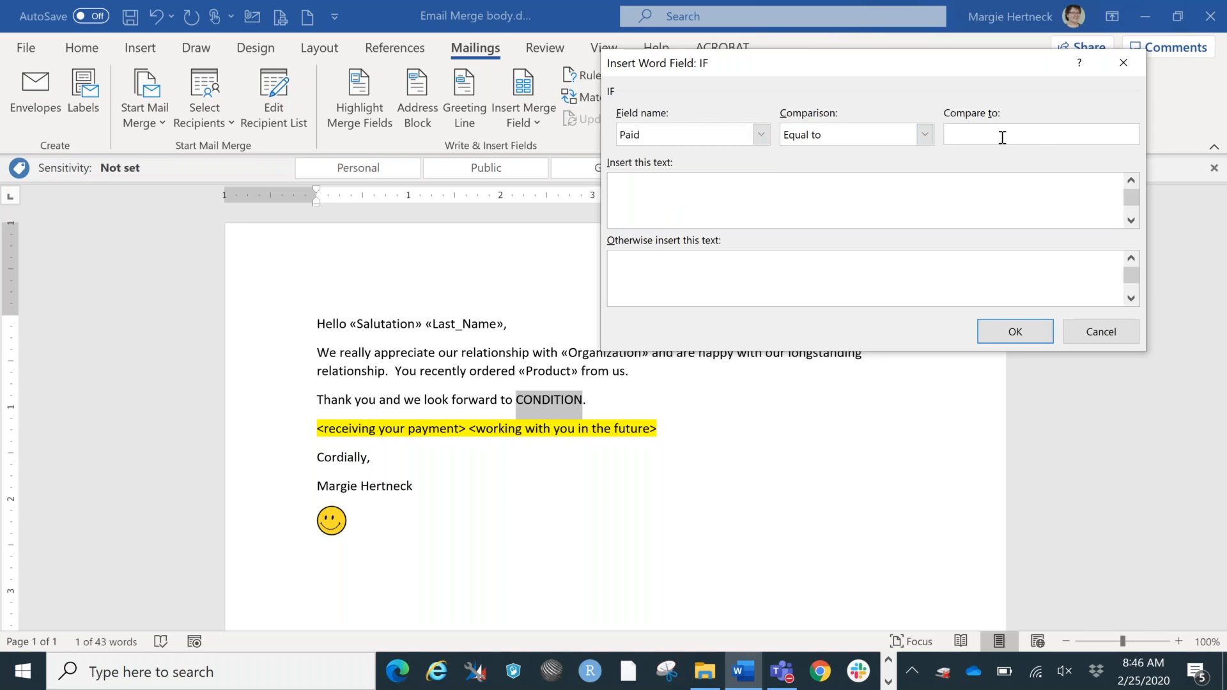
pyautogui.write('0')
# Have the rule insert "receiving your payment" when the condition is met and "working with you in the future" otherwise, and insert it
pyautogui.click(638, 186)
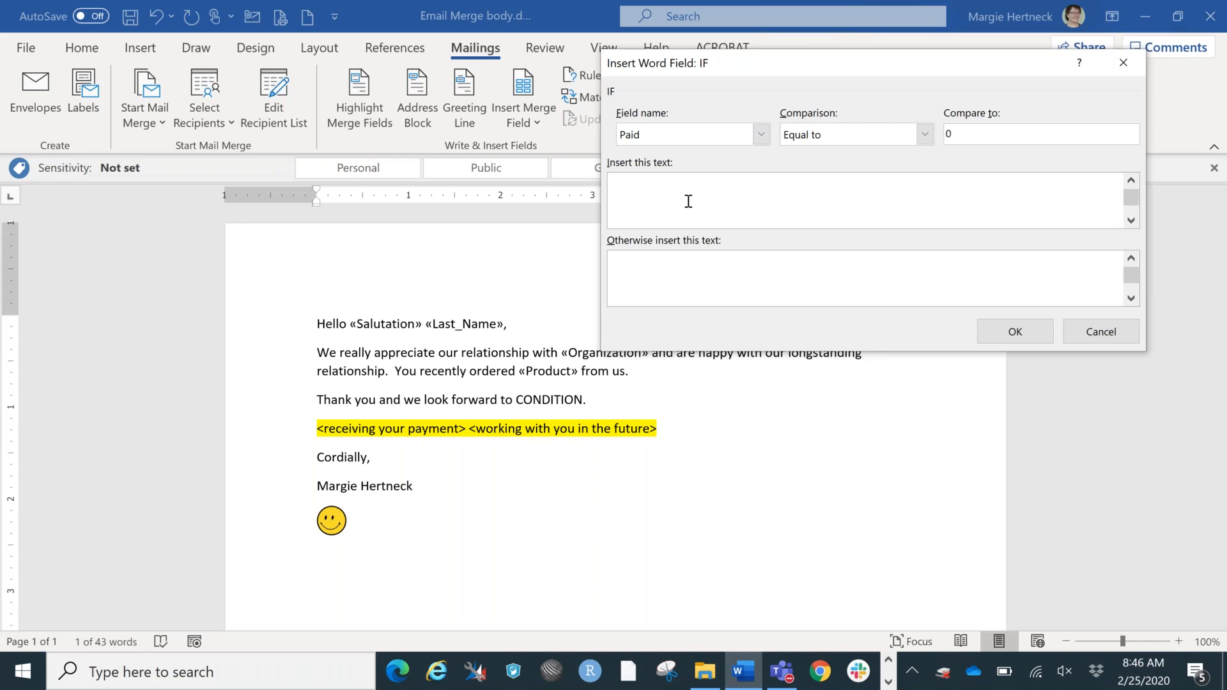
pyautogui.write('receiving your payment')
pyautogui.click(677, 274)
pyautogui.write('working ')
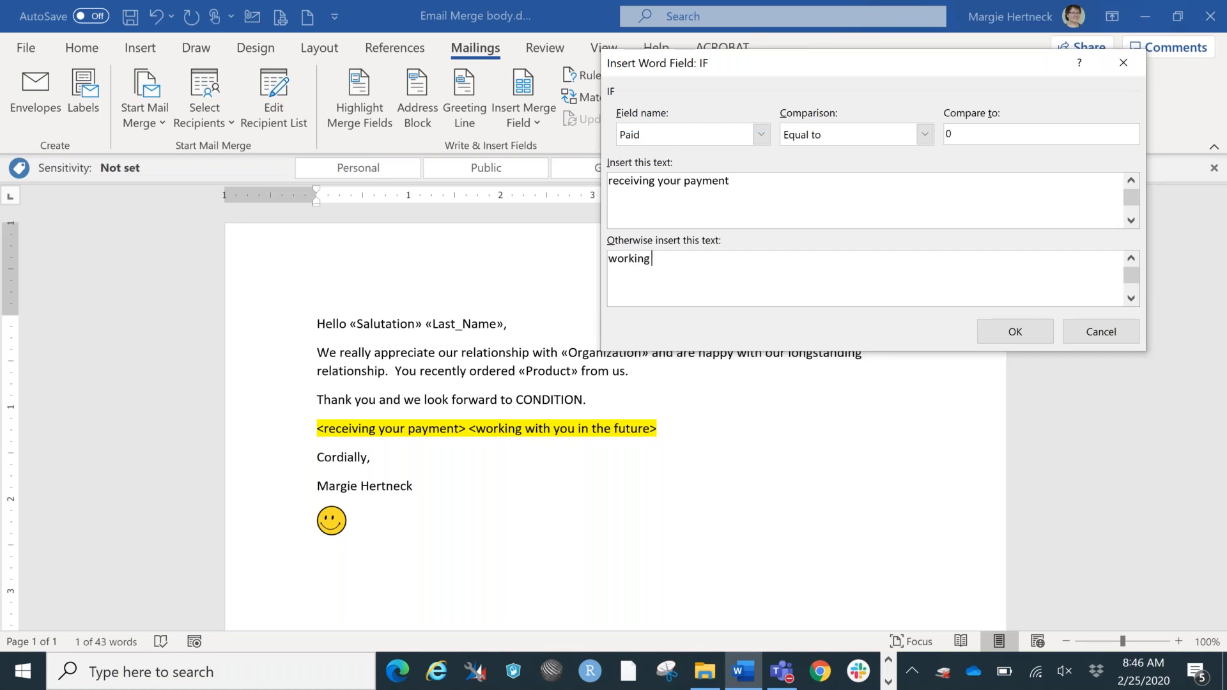
pyautogui.write('with you in the future')
pyautogui.click(1014, 332)
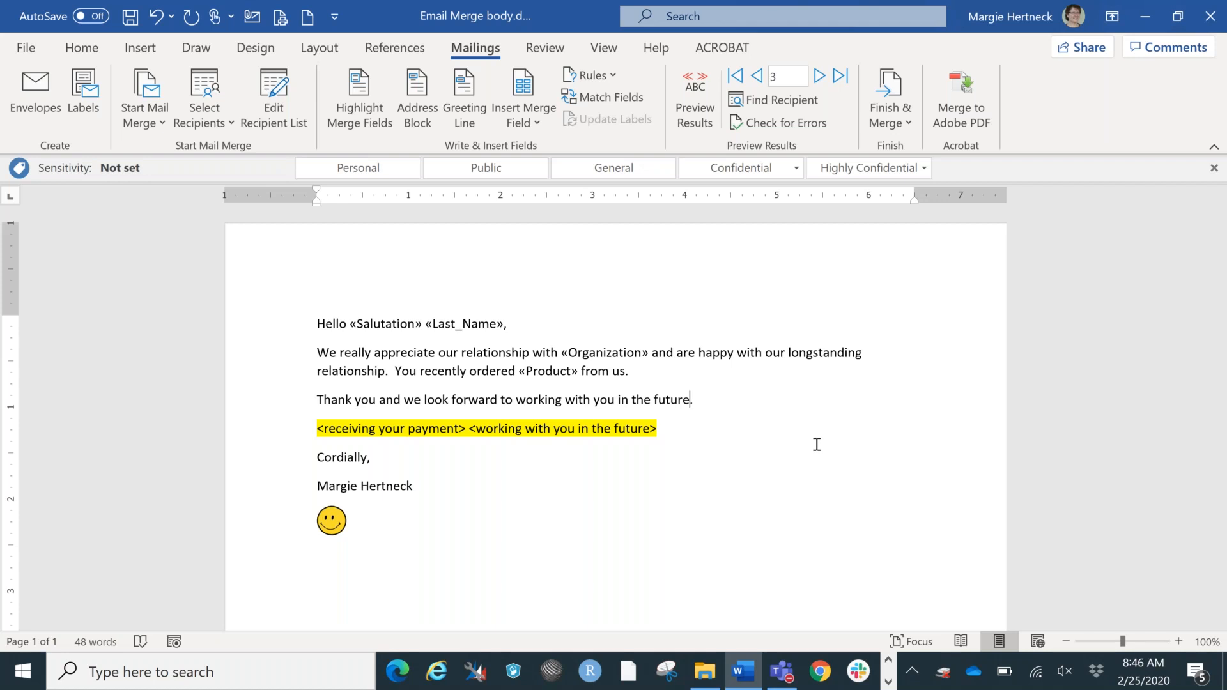
# Delete the highlighted line listing the two alternative texts below the thank-you sentence
pyautogui.click(265, 435)
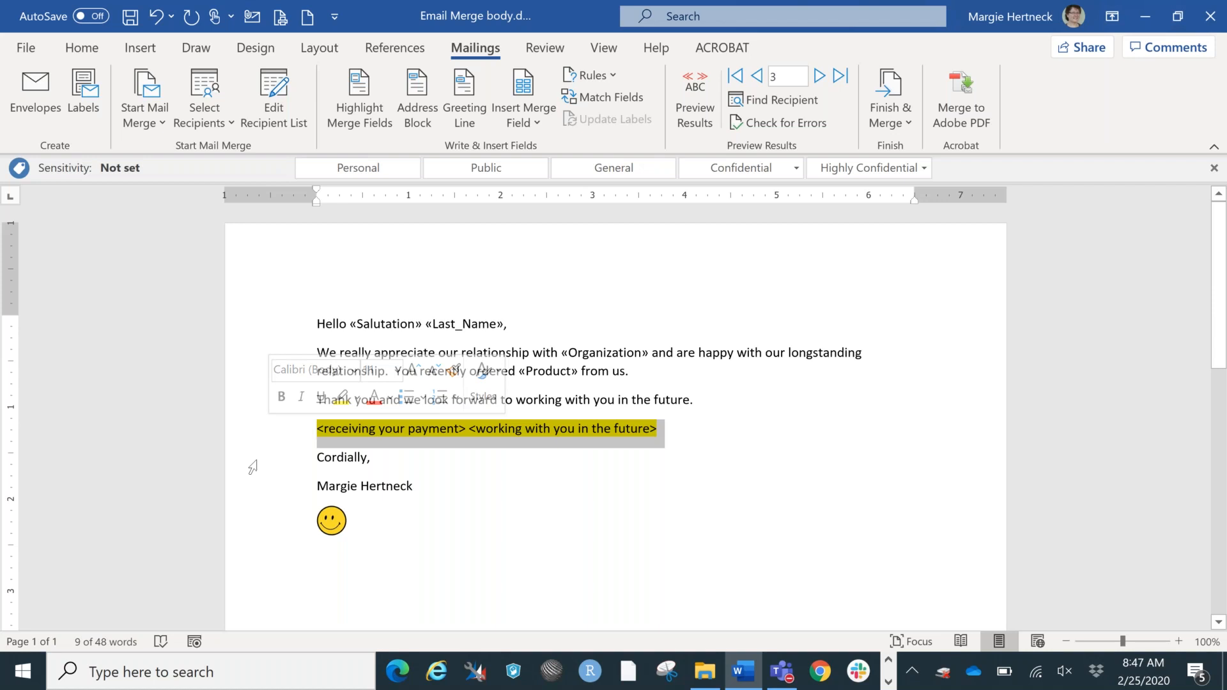
pyautogui.press('Delete')
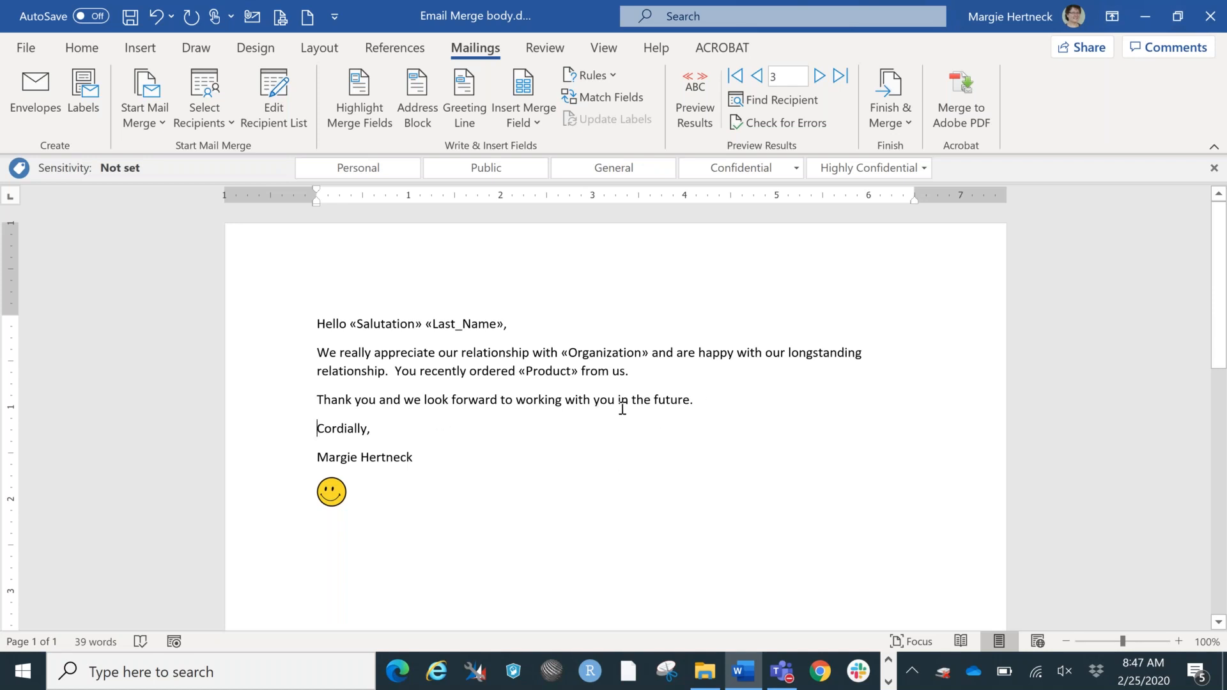
pyautogui.click(594, 402)
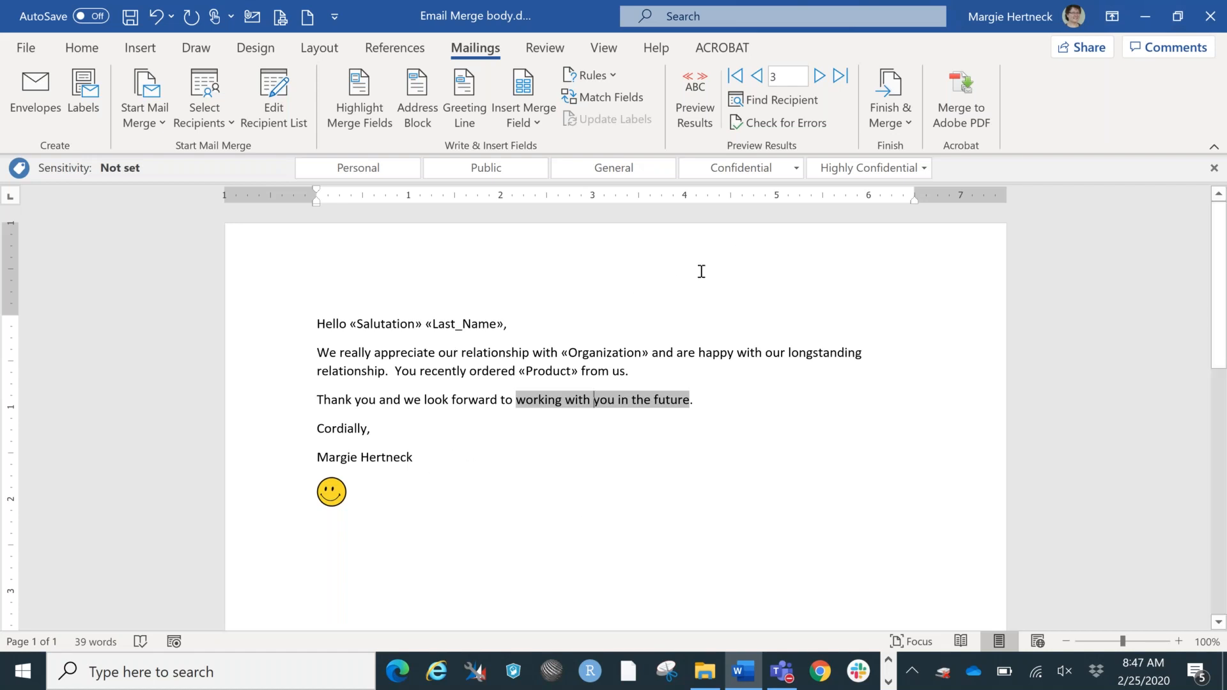
# Preview the merge results and go through the recipient records to examine the merged fields and the conditional closing text
pyautogui.click(695, 85)
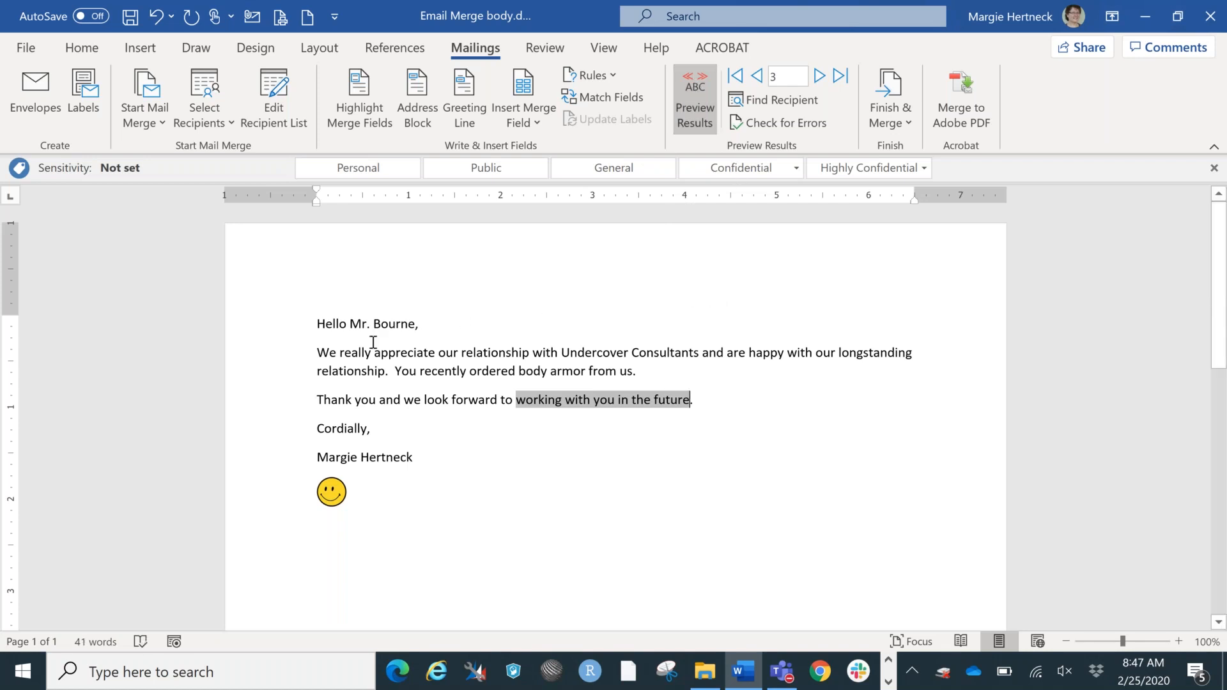
pyautogui.click(737, 77)
pyautogui.click(819, 76)
pyautogui.click(819, 76)
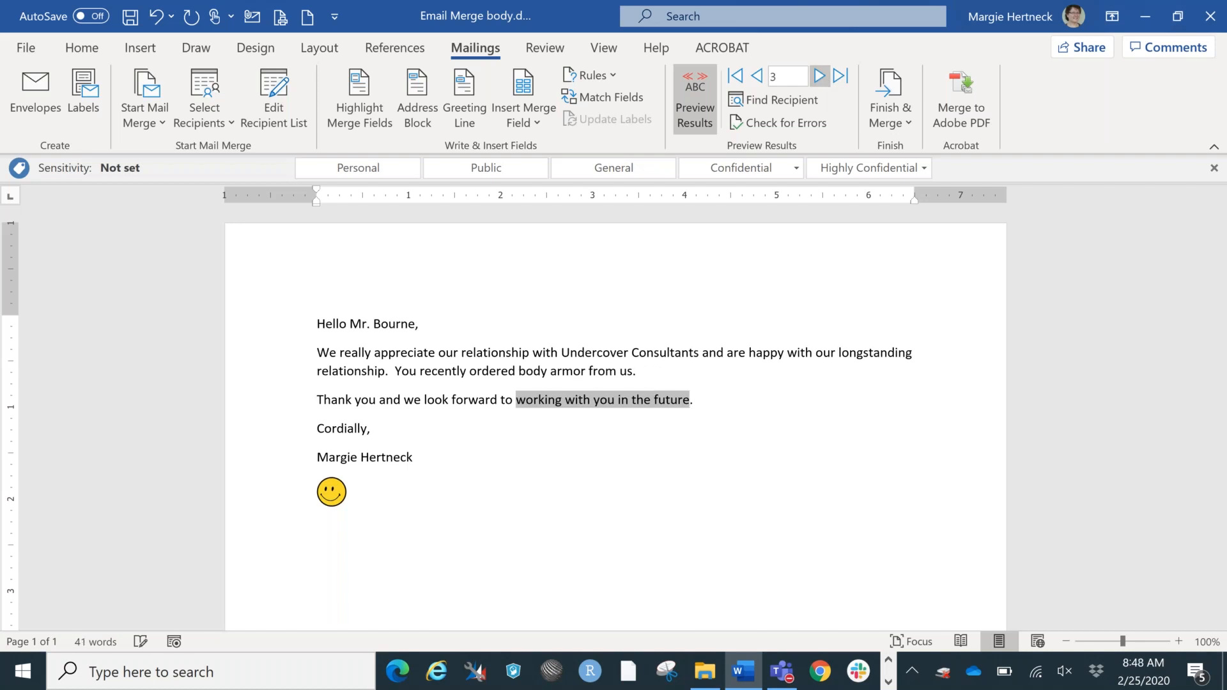
pyautogui.click(819, 76)
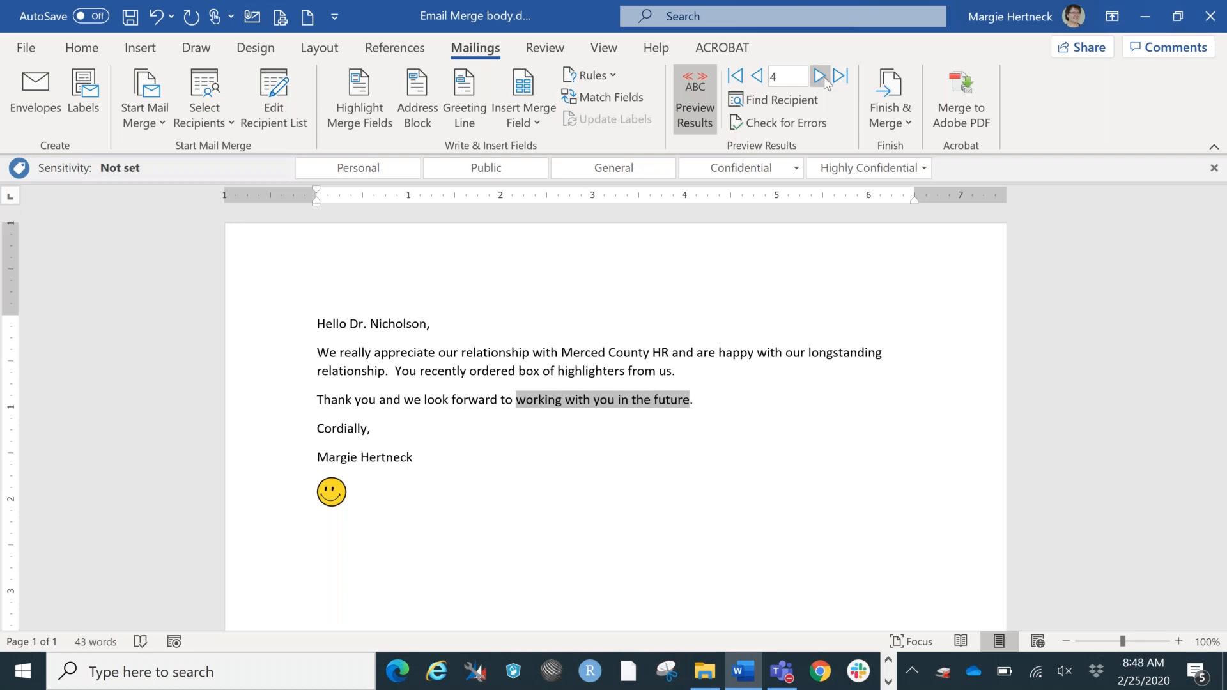
pyautogui.click(736, 76)
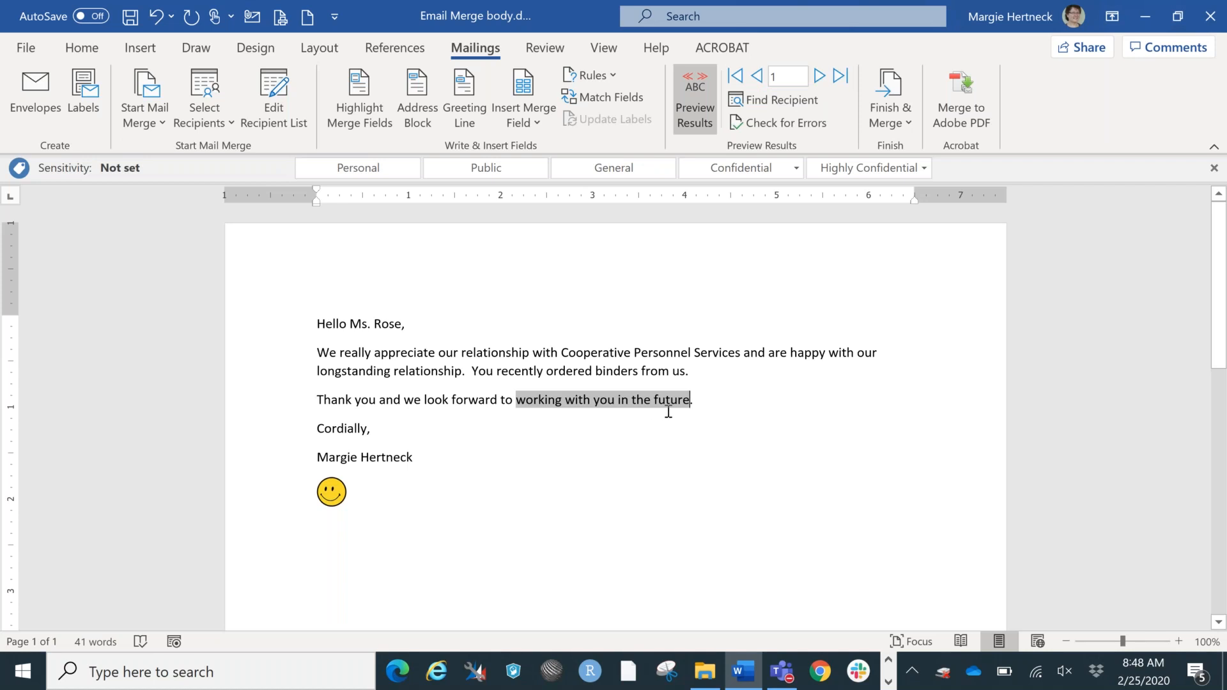
pyautogui.click(767, 377)
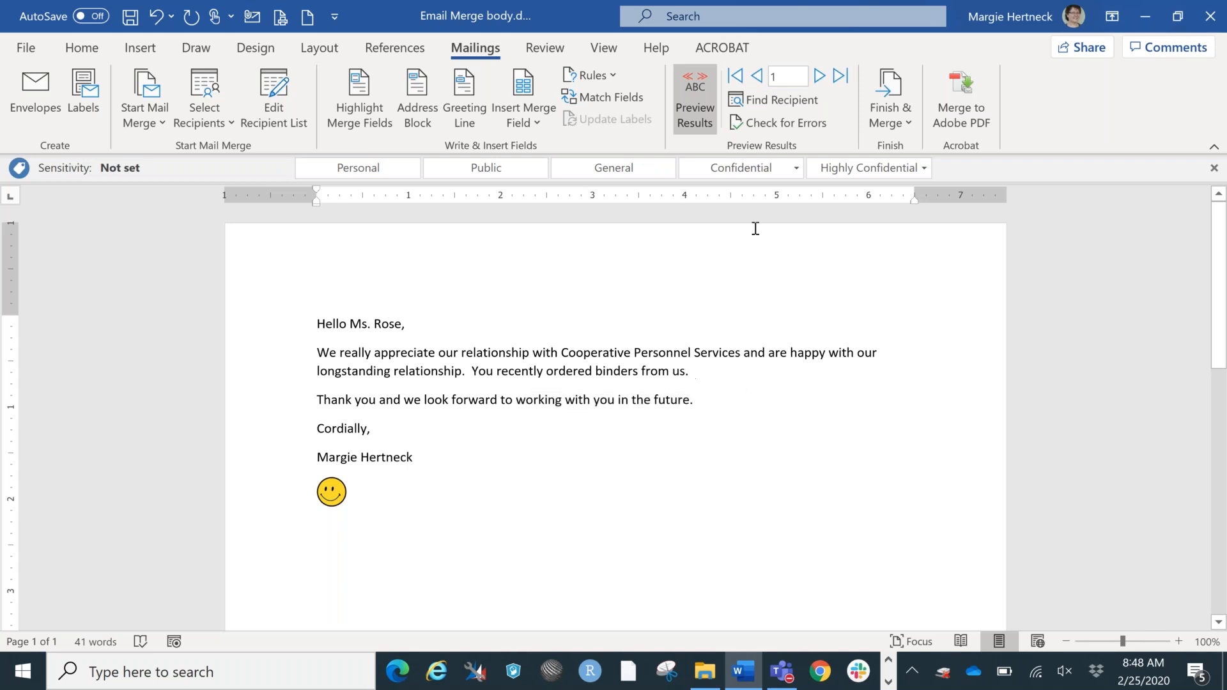
pyautogui.click(819, 76)
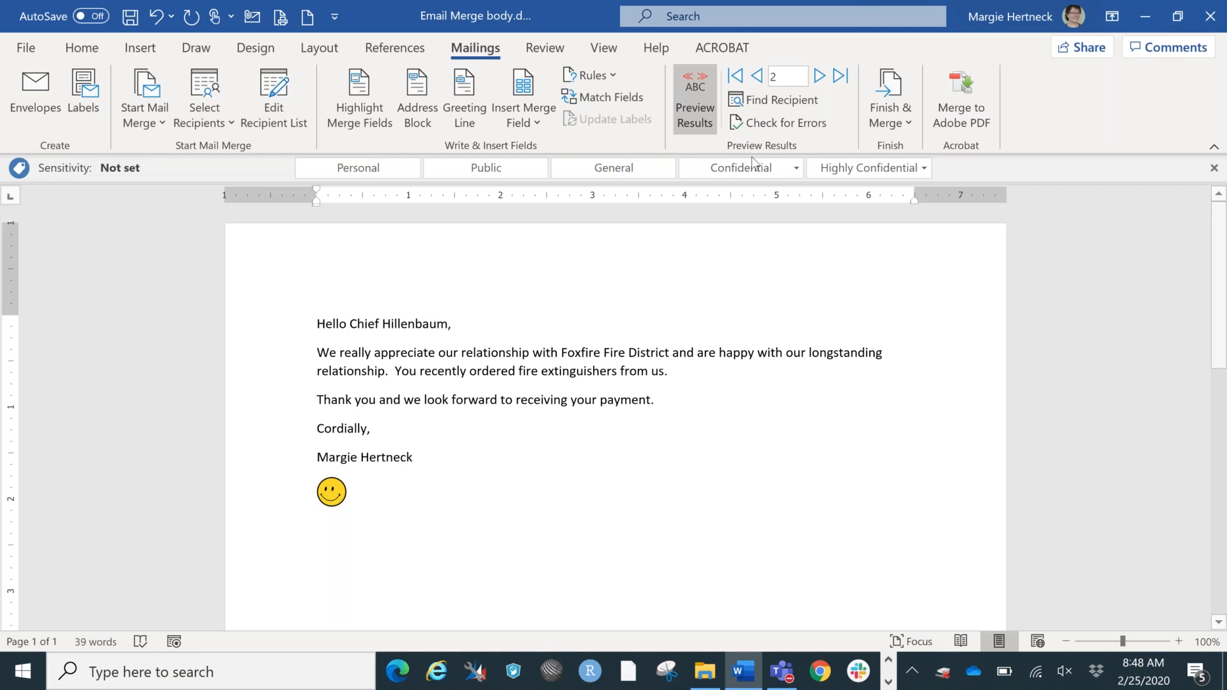
pyautogui.click(781, 124)
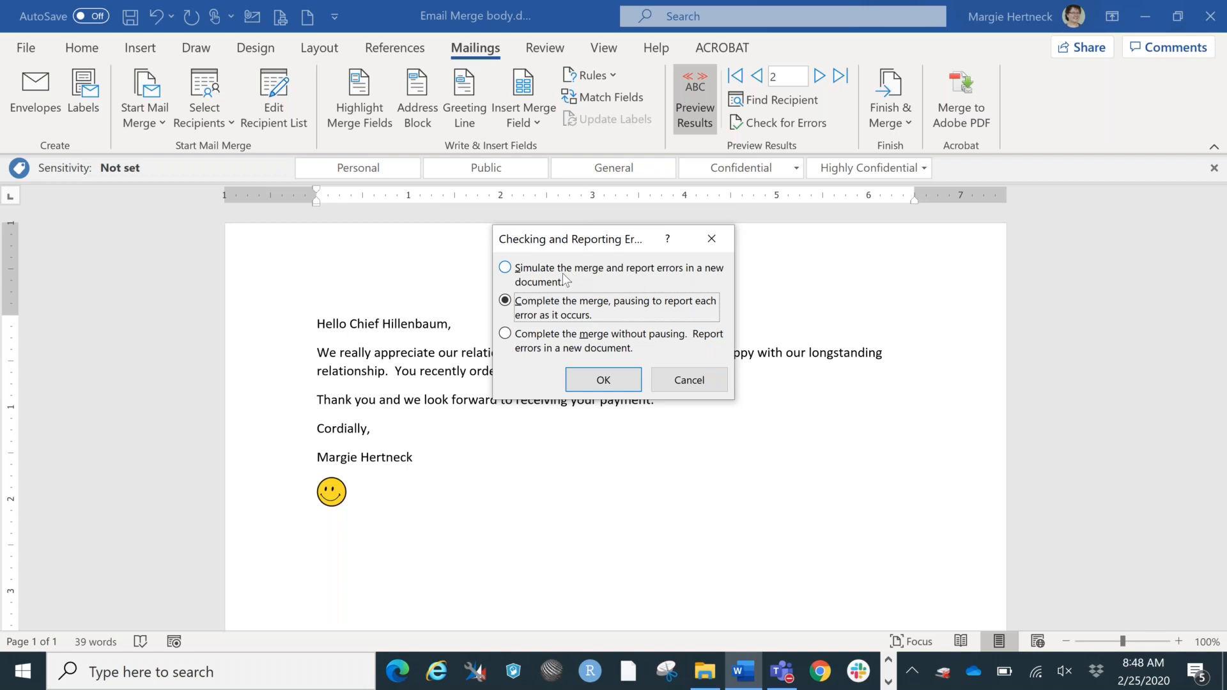
pyautogui.click(517, 273)
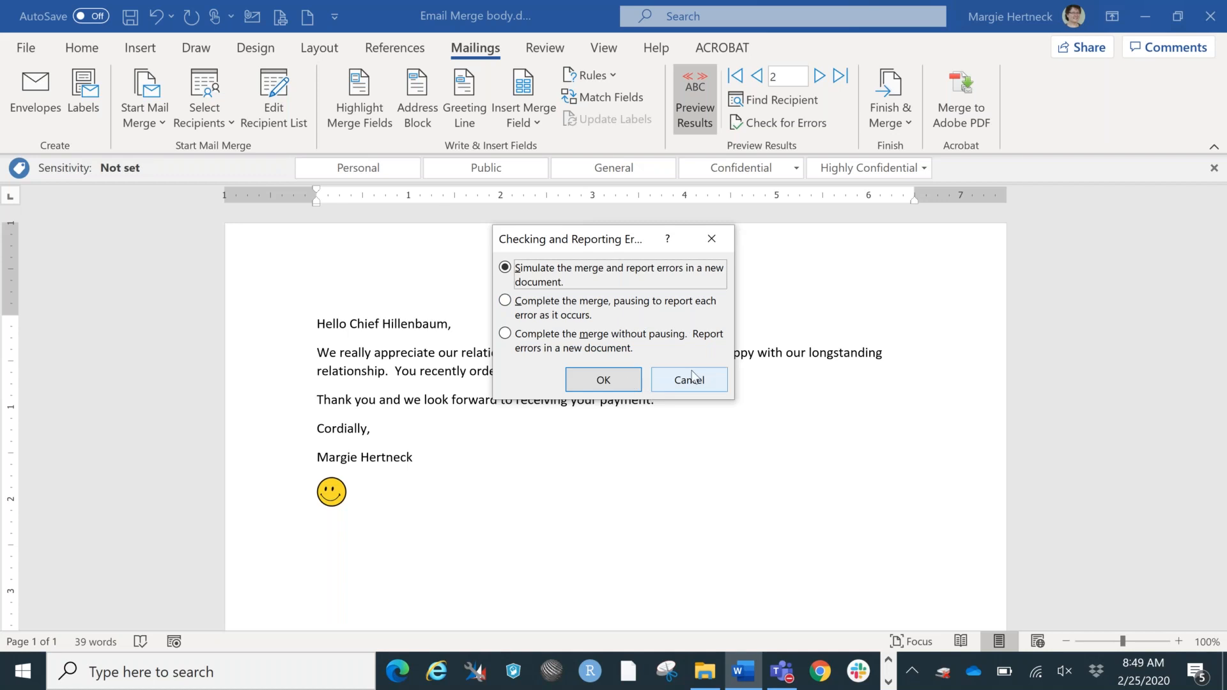
pyautogui.click(689, 382)
pyautogui.click(689, 380)
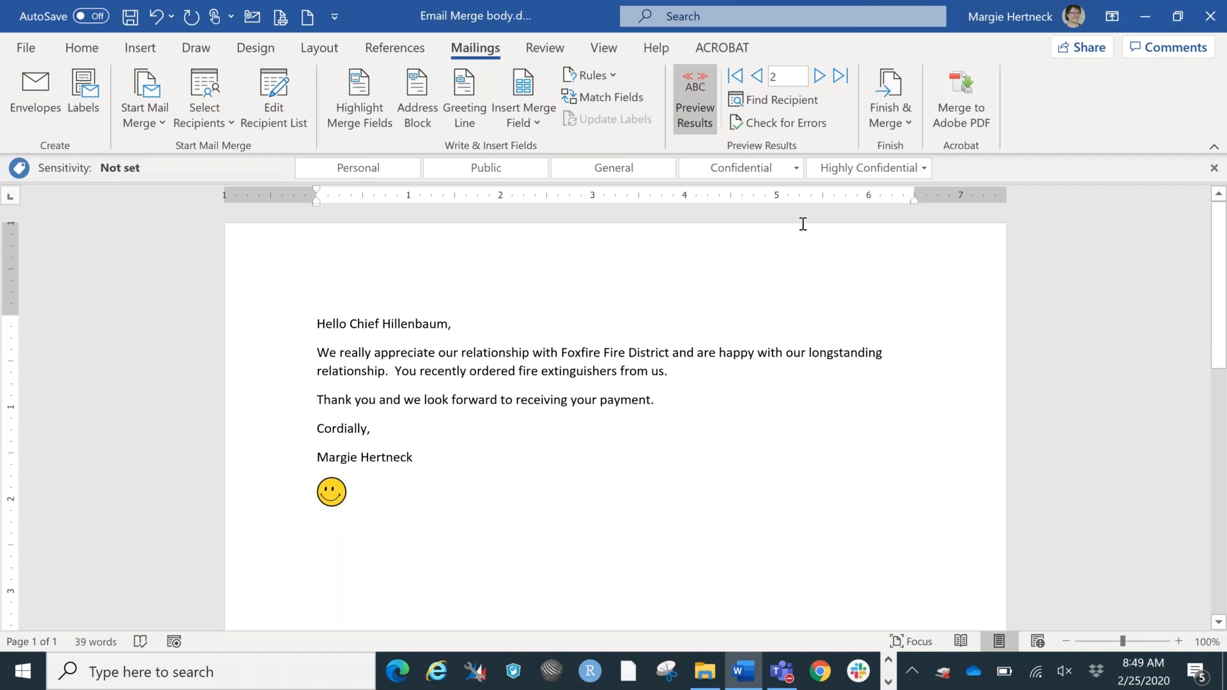
# Send the merge as email messages to the Email_Address field for all records, with subject "Thank you for your patronage" and HTML format
pyautogui.click(895, 110)
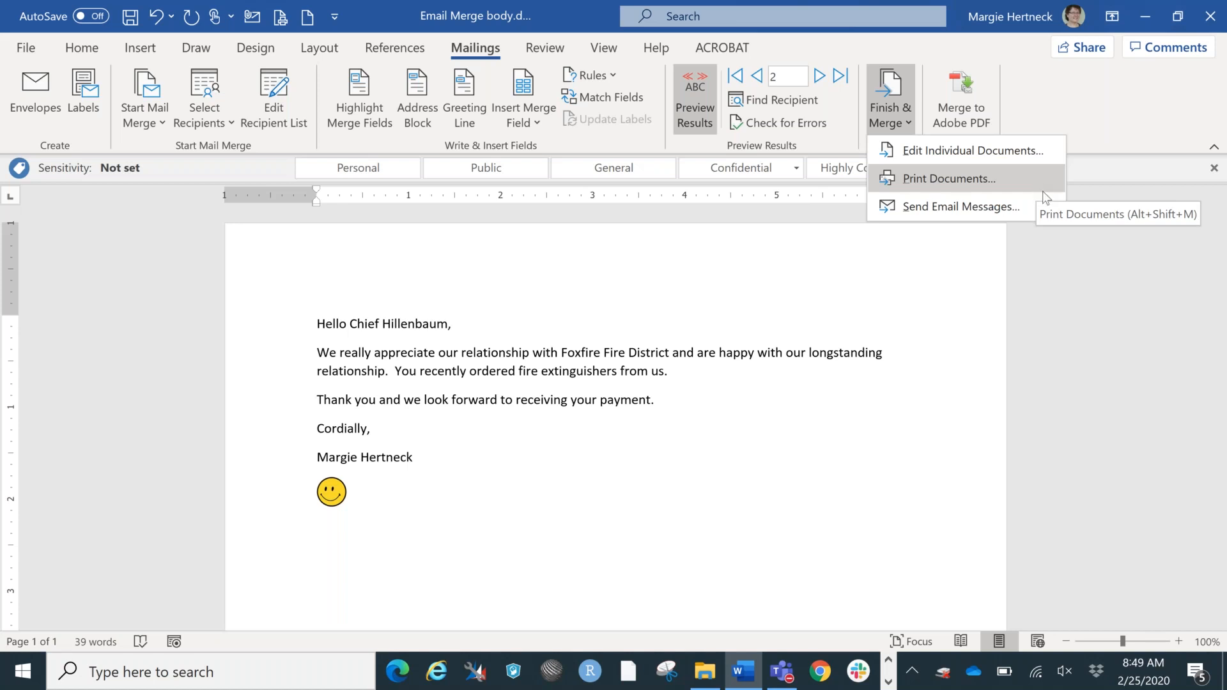
pyautogui.click(995, 209)
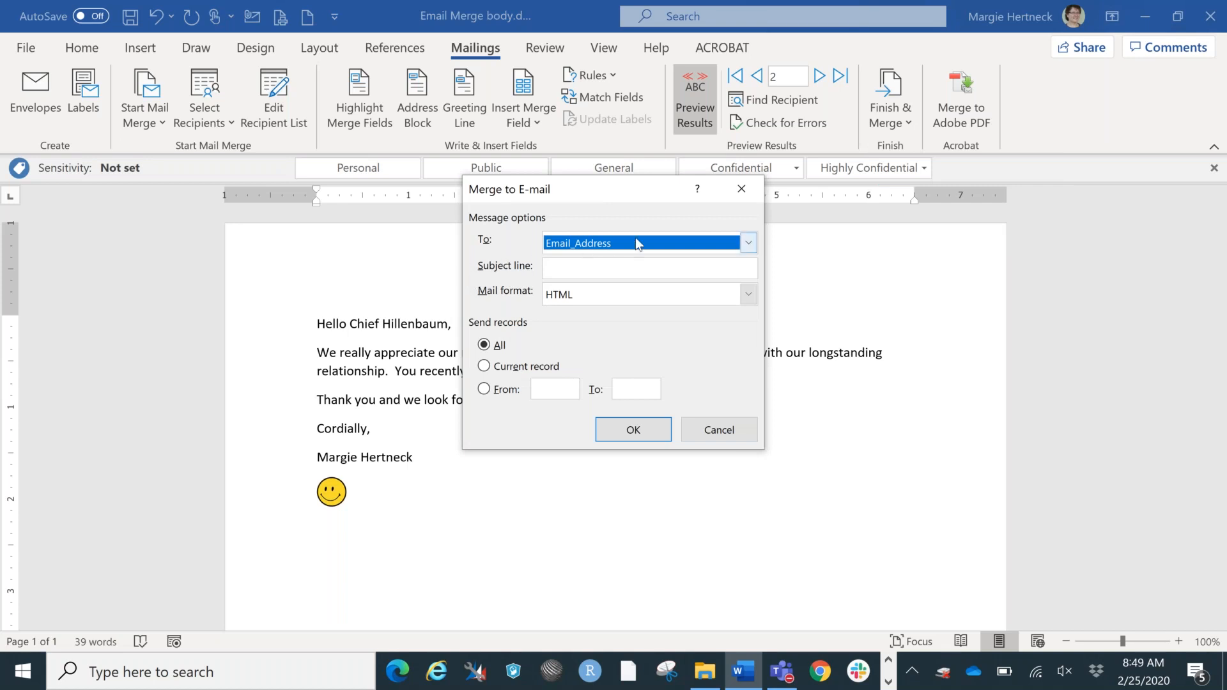
pyautogui.click(745, 249)
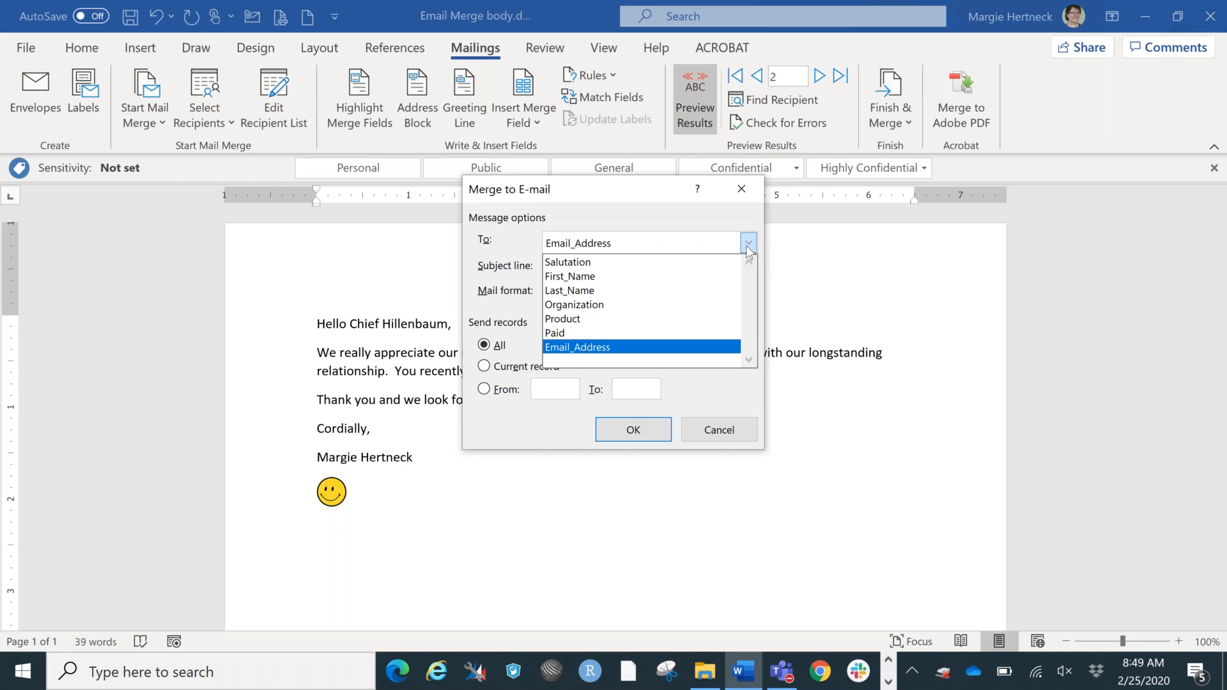
pyautogui.click(746, 247)
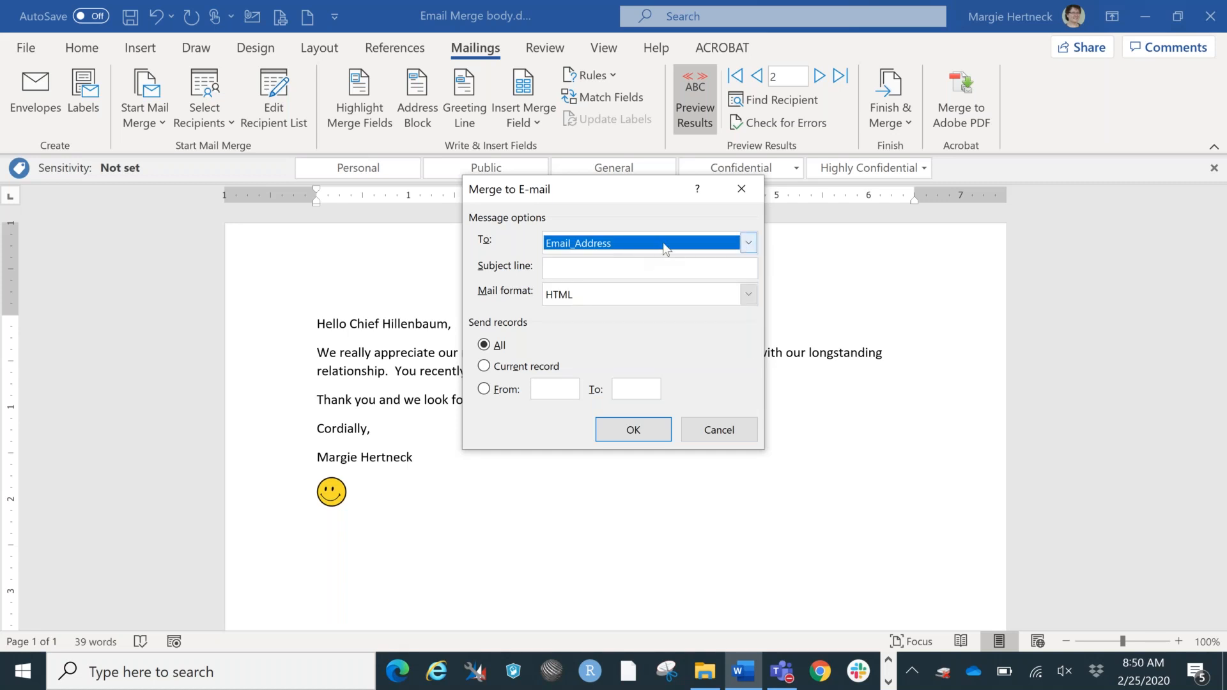
pyautogui.click(611, 271)
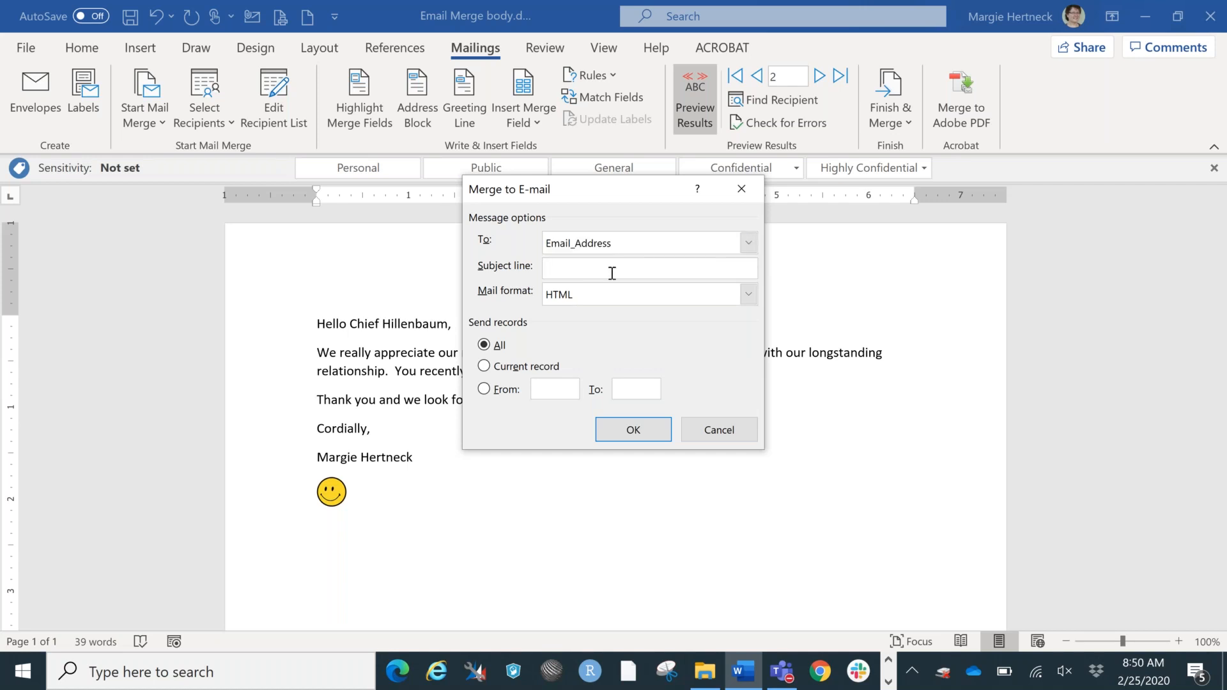
pyautogui.write('Thank you for your patronage')
pyautogui.click(749, 295)
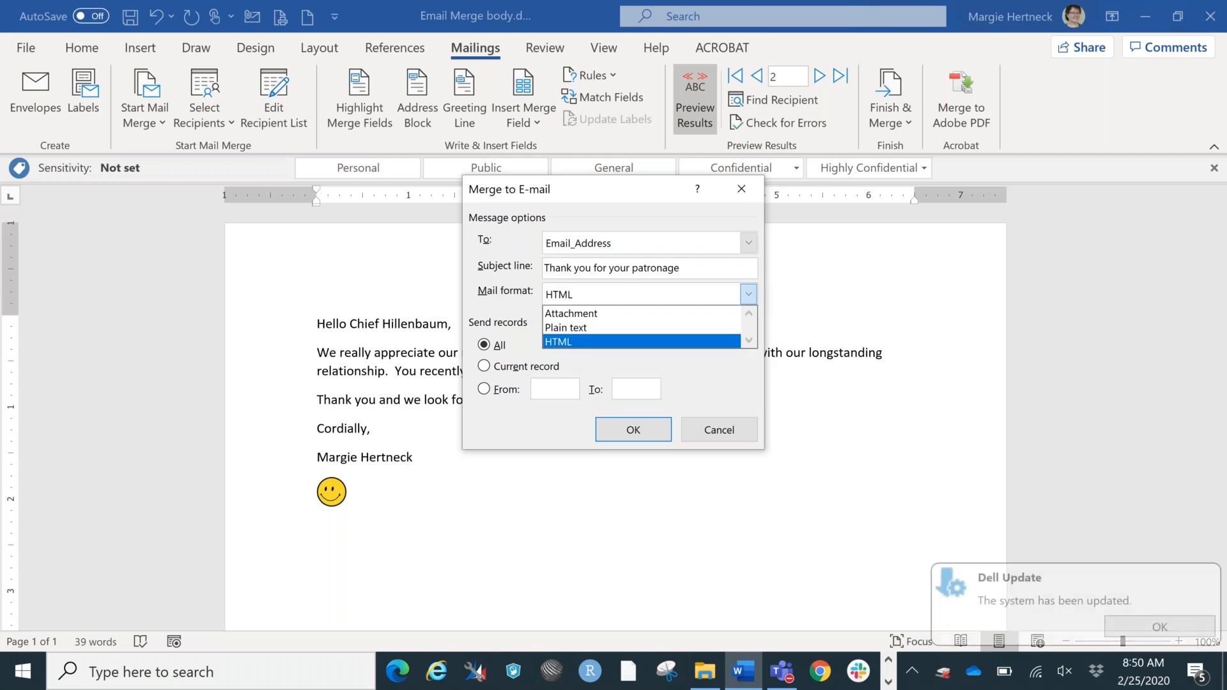
pyautogui.click(1162, 627)
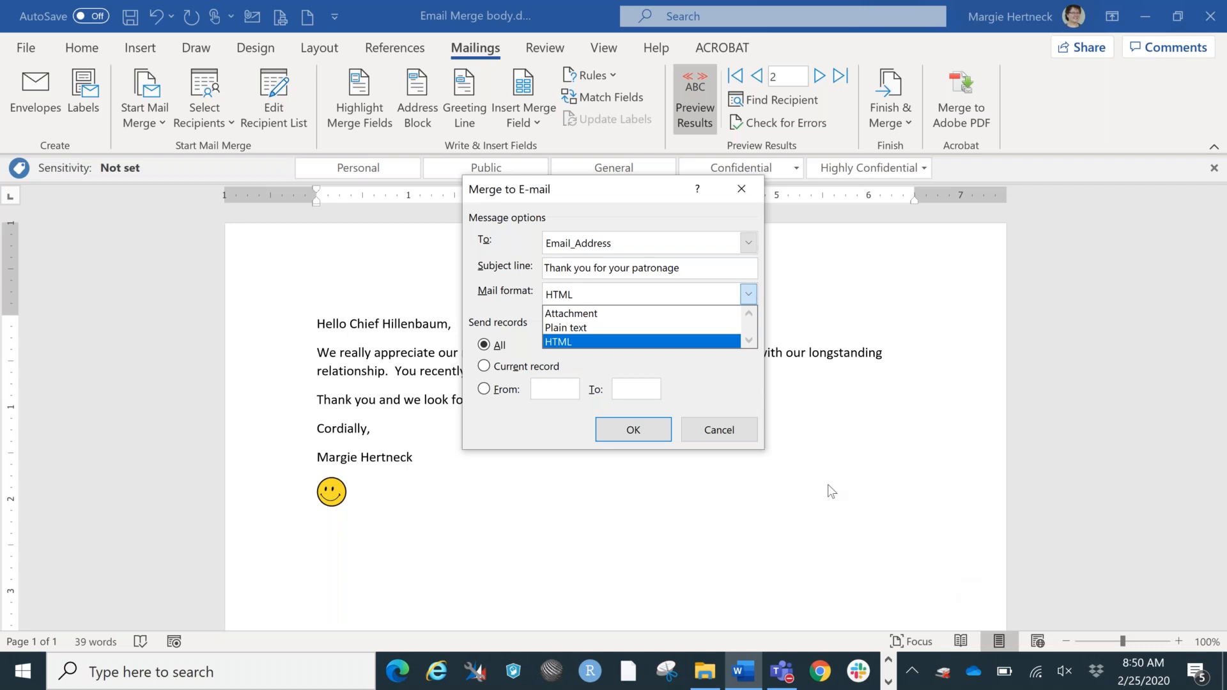
pyautogui.click(696, 345)
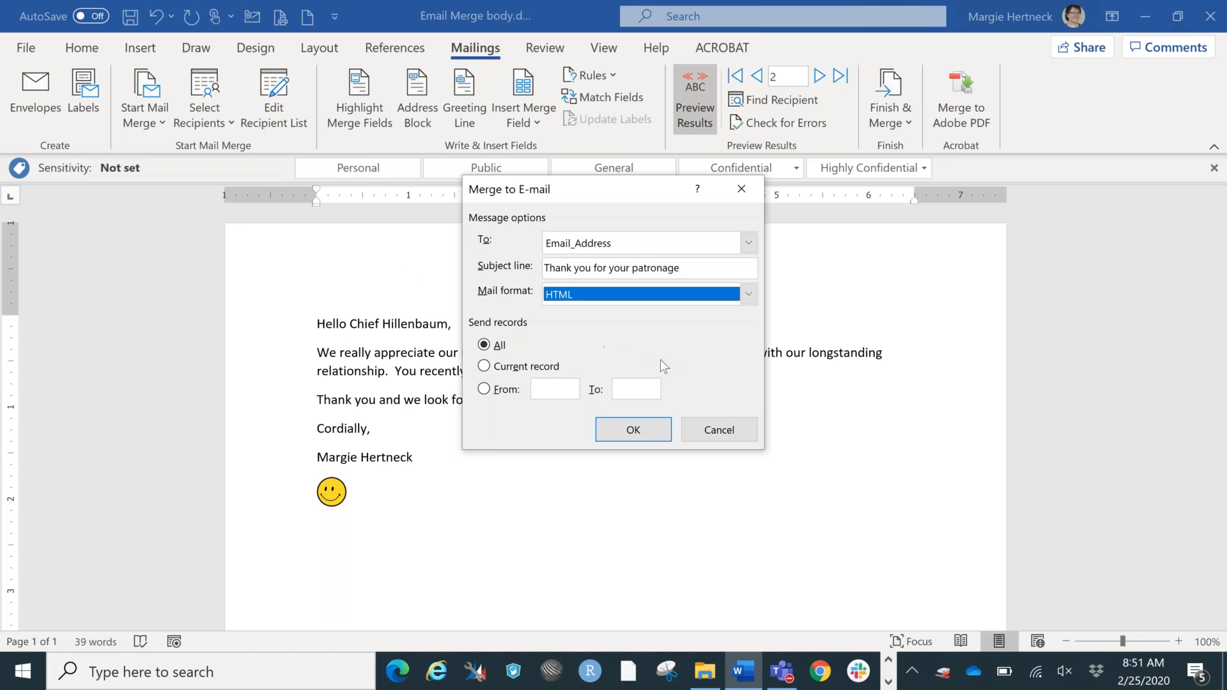
pyautogui.click(633, 430)
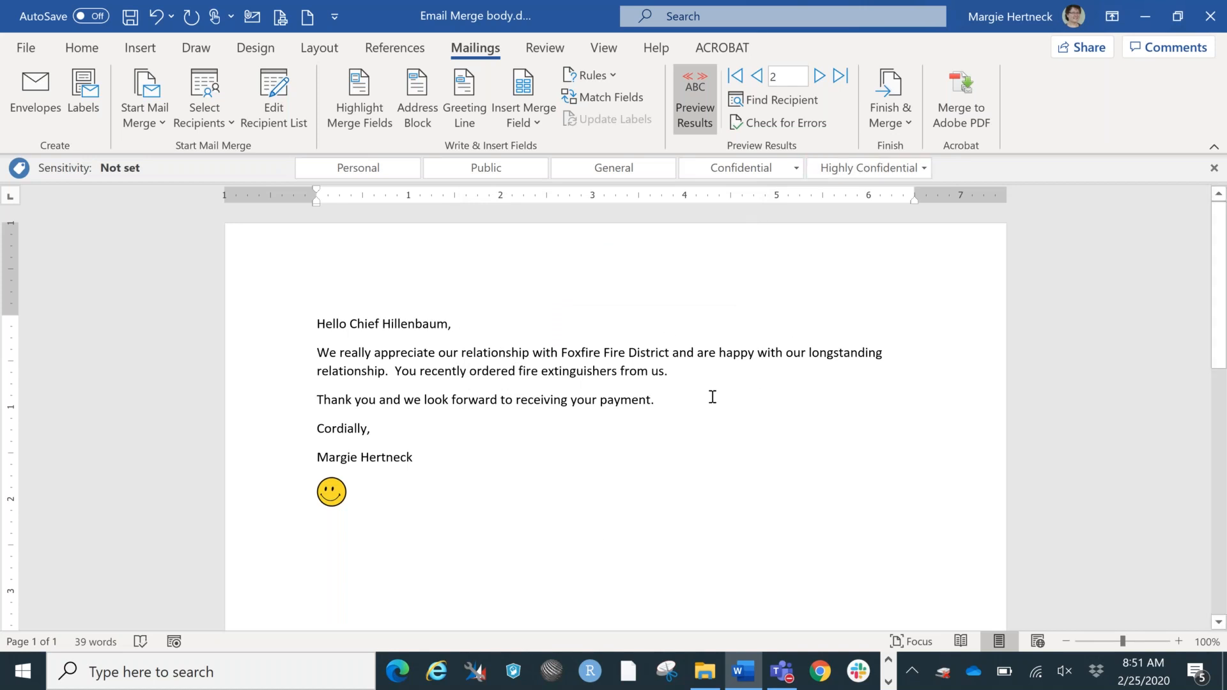
# Close Email Merge body.docx with its changes saved, and switch to the Outlook inbox
pyautogui.click(1209, 17)
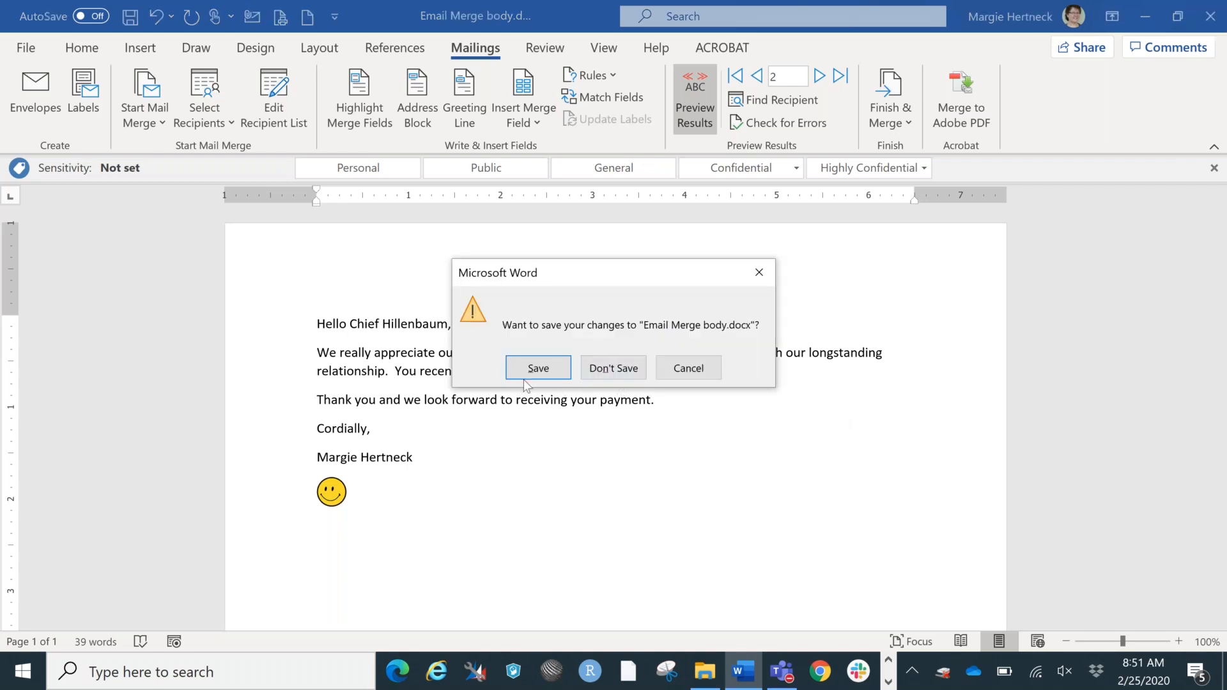
pyautogui.click(538, 369)
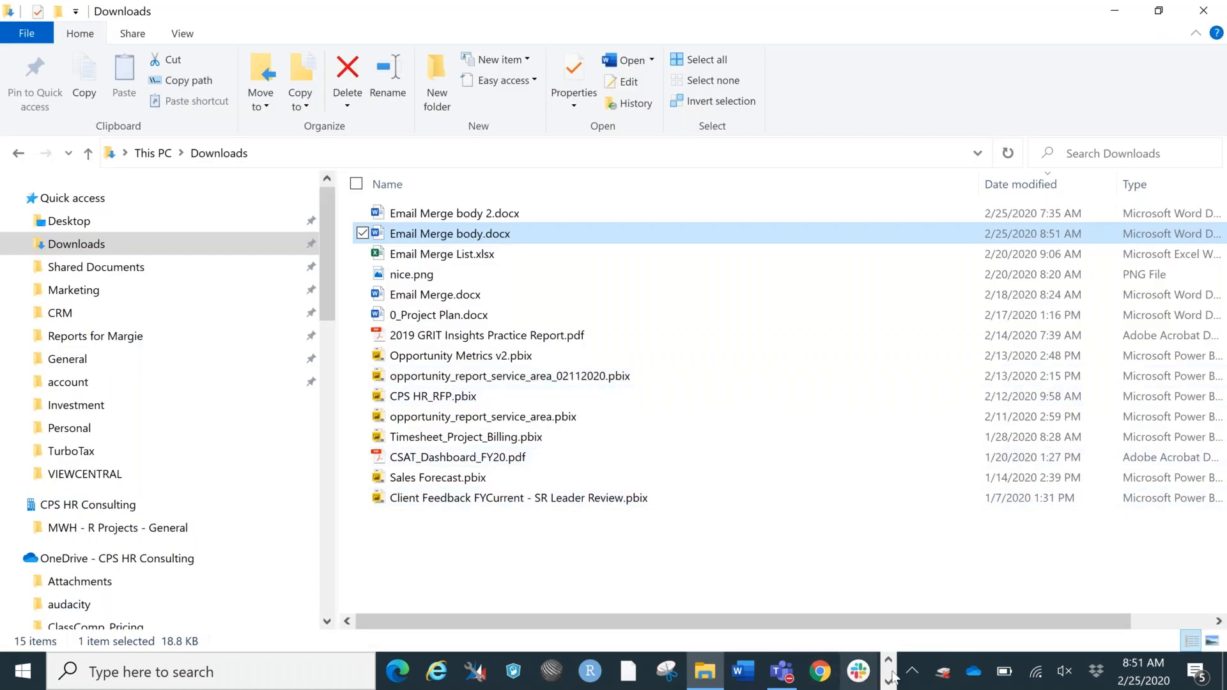
pyautogui.click(888, 683)
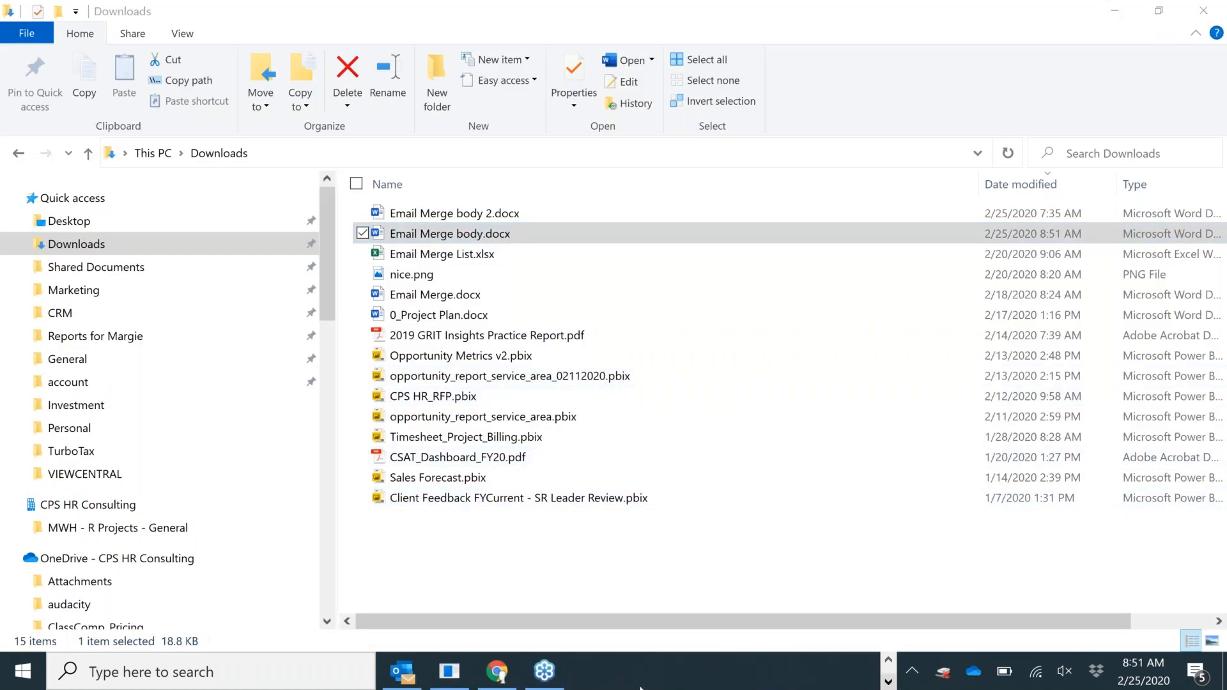
pyautogui.click(403, 679)
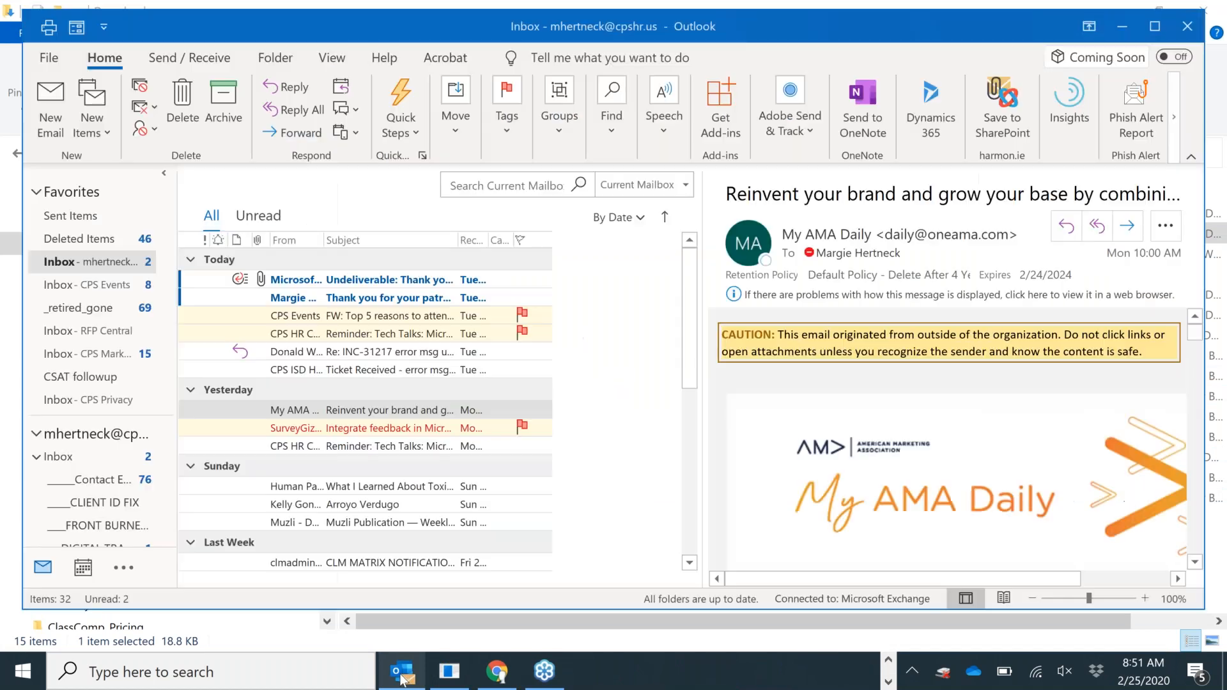
# Read the sent "Thank you for your patronage" merge emails in Sent Items to check their personalised text
pyautogui.click(71, 217)
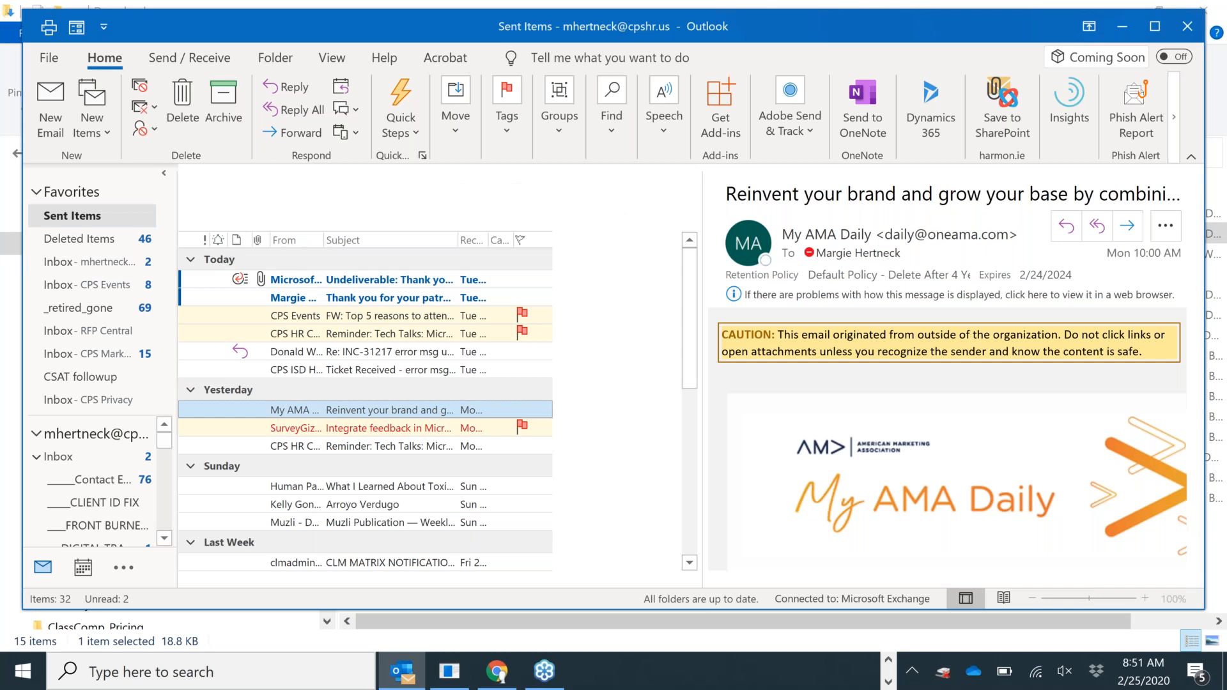
pyautogui.click(353, 297)
pyautogui.click(348, 315)
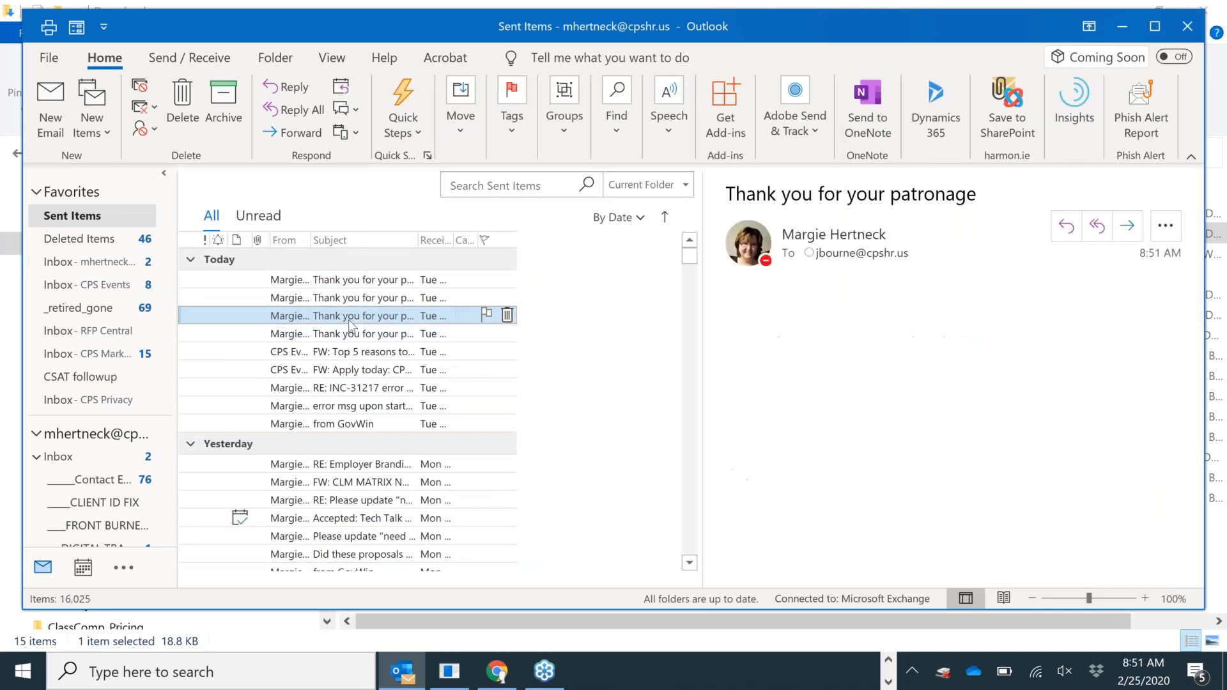
pyautogui.click(352, 334)
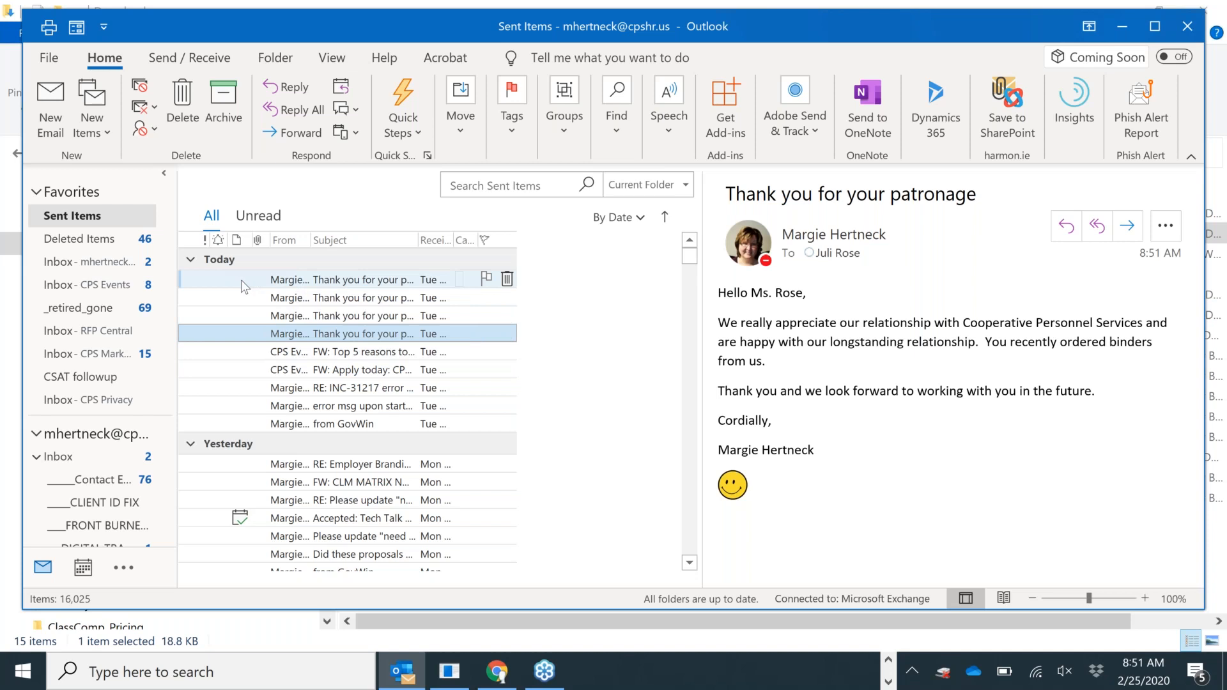
# Return to the main inbox and view the undeliverable notice and the received "Thank you for your patronage" email
pyautogui.click(72, 263)
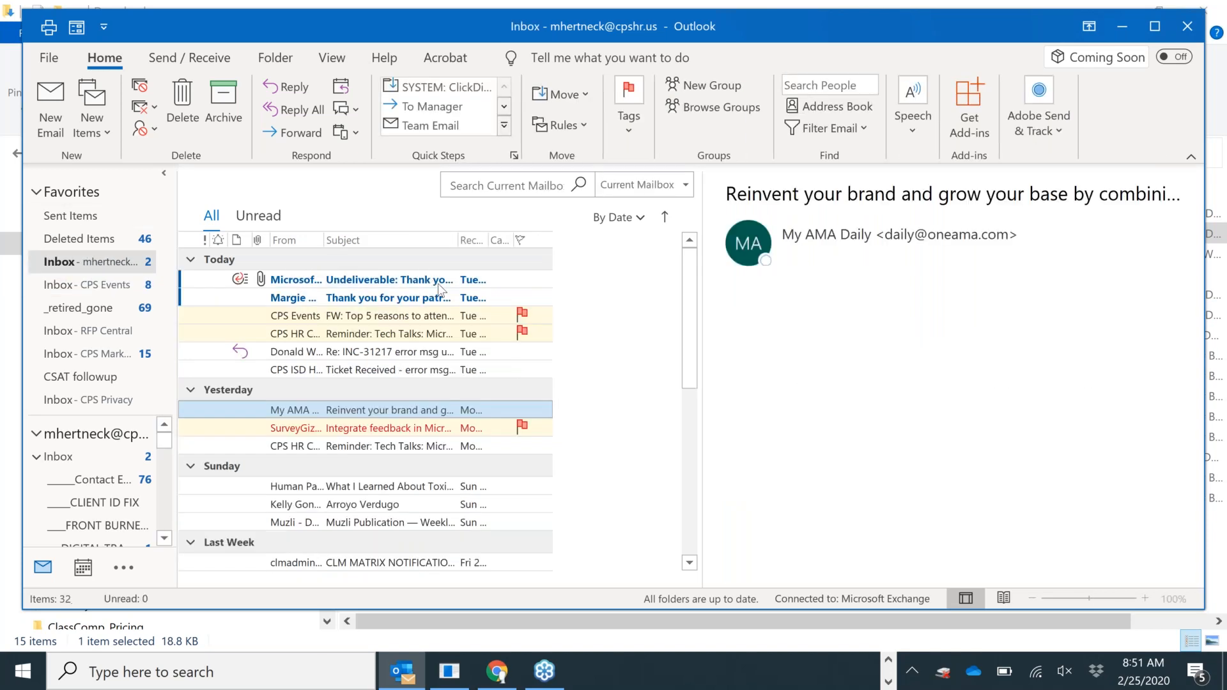
pyautogui.click(356, 283)
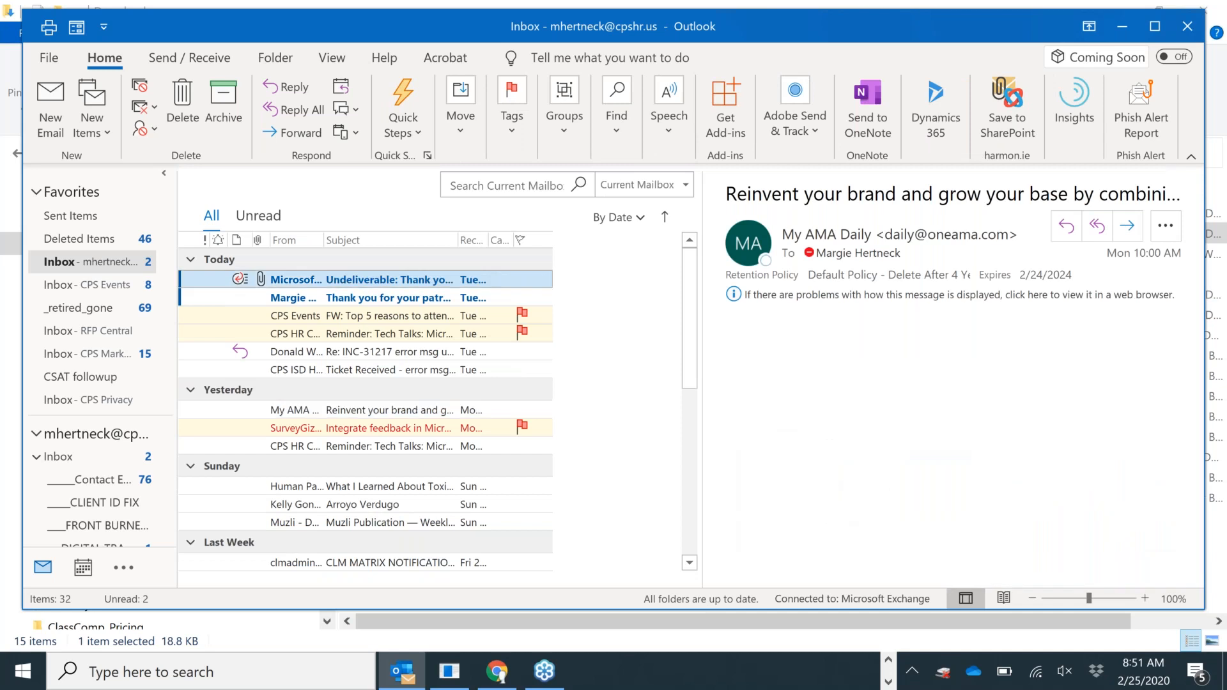
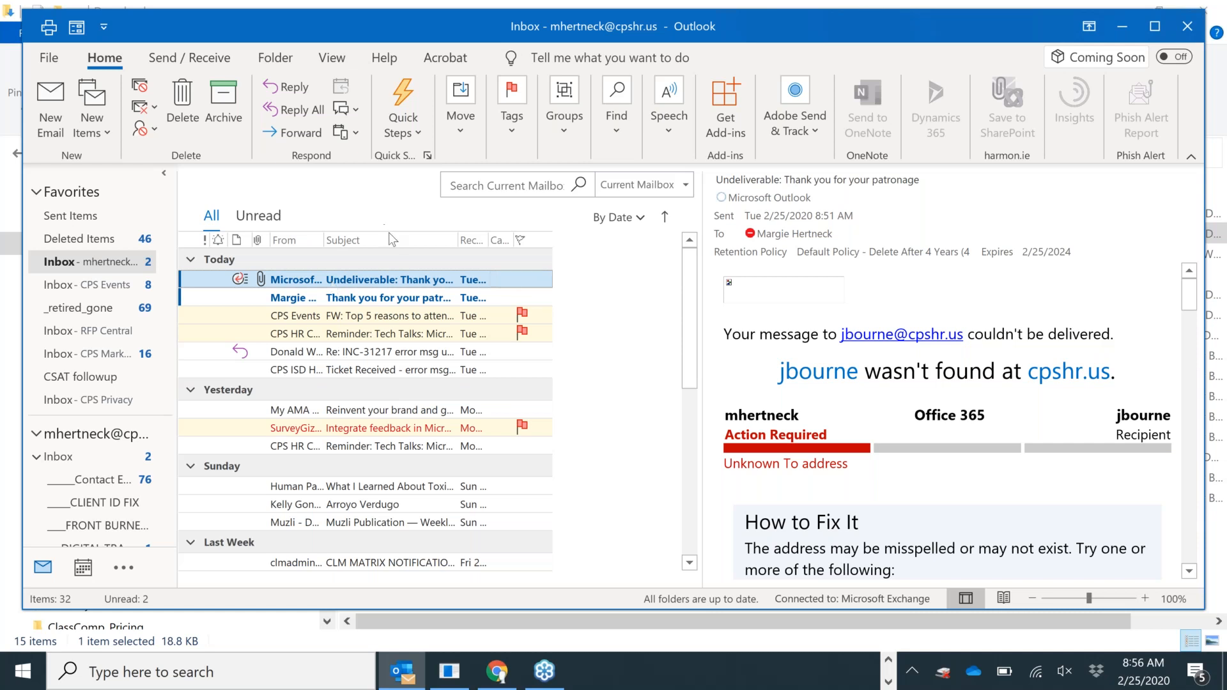
pyautogui.click(390, 300)
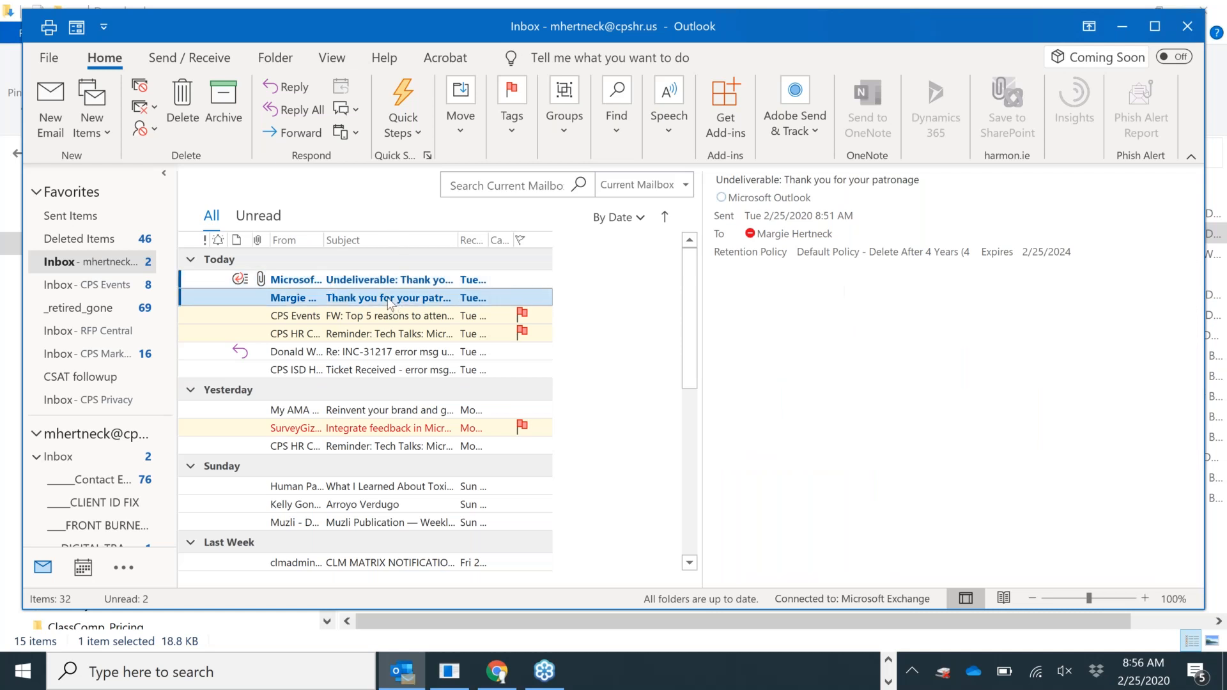